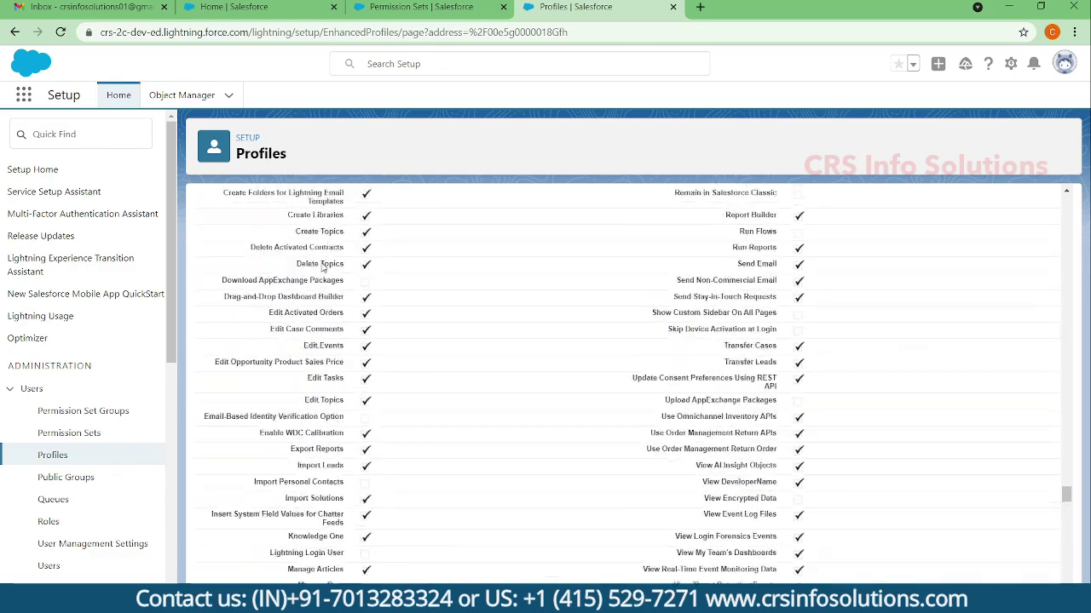
- Examine the Asst System Admin profile's standard object permissions, including the basic access settings for Contacts
{"action": "scroll", "coordinate": [312, 257], "scroll_direction": "up", "scroll_amount": 15}
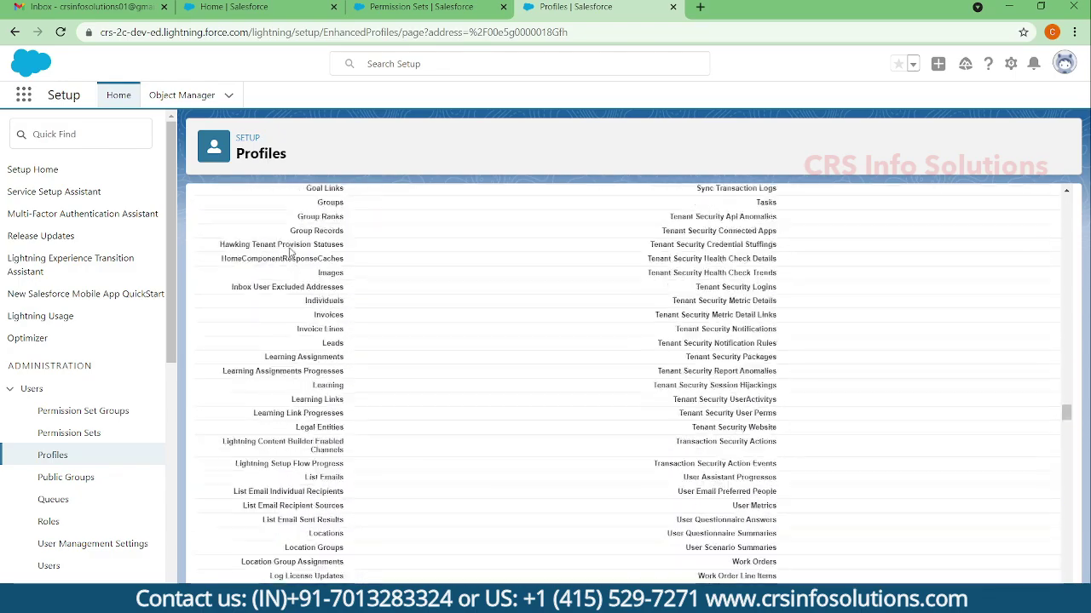
{"action": "left_click_drag", "start_coordinate": [1066, 369], "coordinate": [1067, 201]}
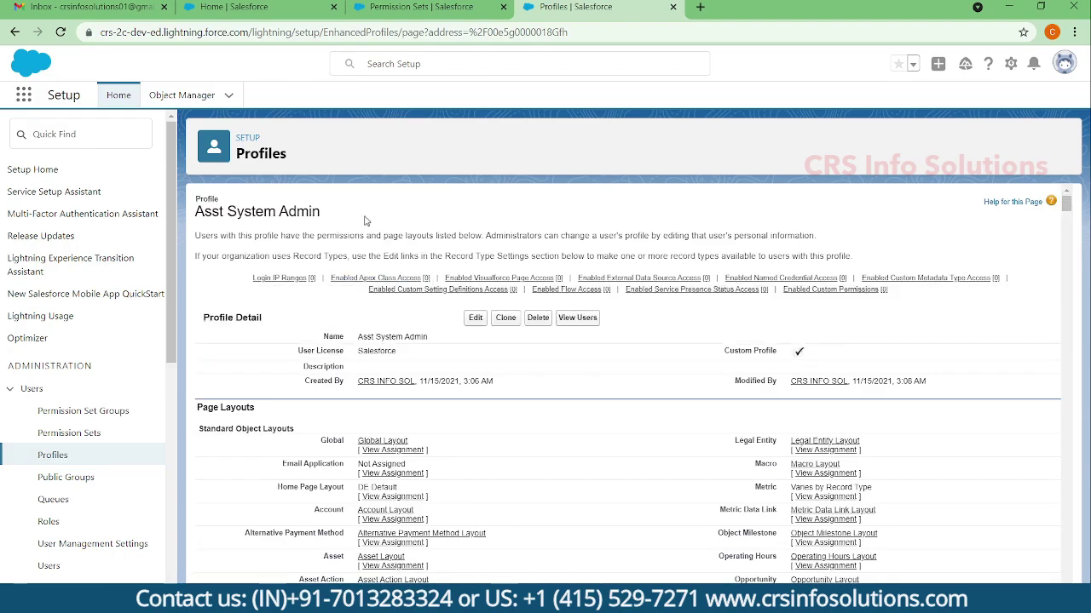
{"action": "left_click_drag", "start_coordinate": [345, 210], "coordinate": [176, 211]}
{"action": "left_click_drag", "start_coordinate": [1070, 207], "coordinate": [1079, 531]}
{"action": "left_click_drag", "start_coordinate": [322, 417], "coordinate": [611, 423]}
{"action": "scroll", "coordinate": [439, 345], "scroll_direction": "up", "scroll_amount": 6}
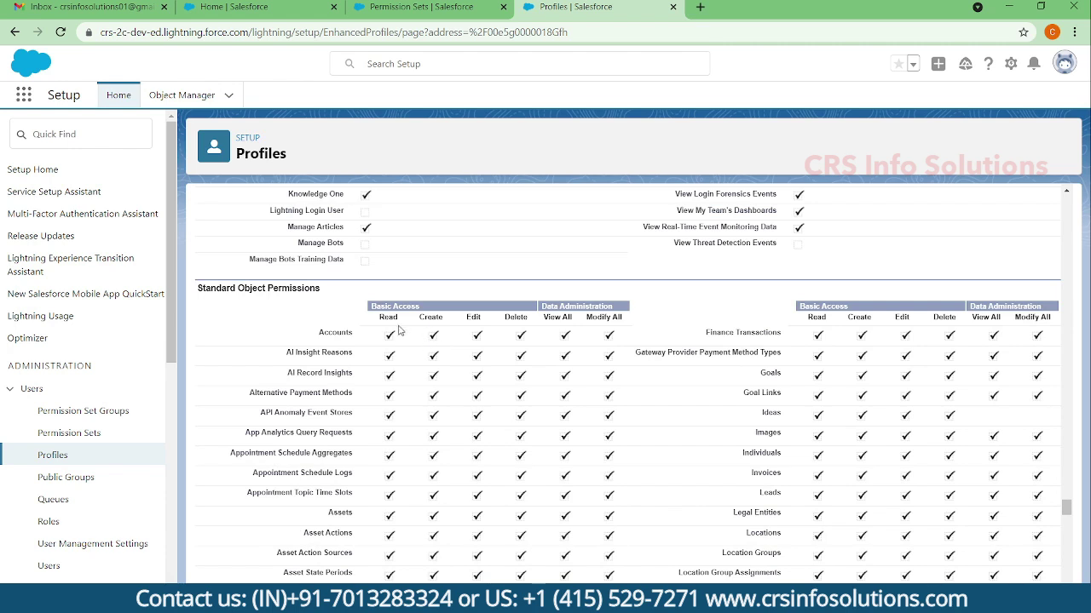
{"action": "left_click_drag", "start_coordinate": [381, 316], "coordinate": [443, 316]}
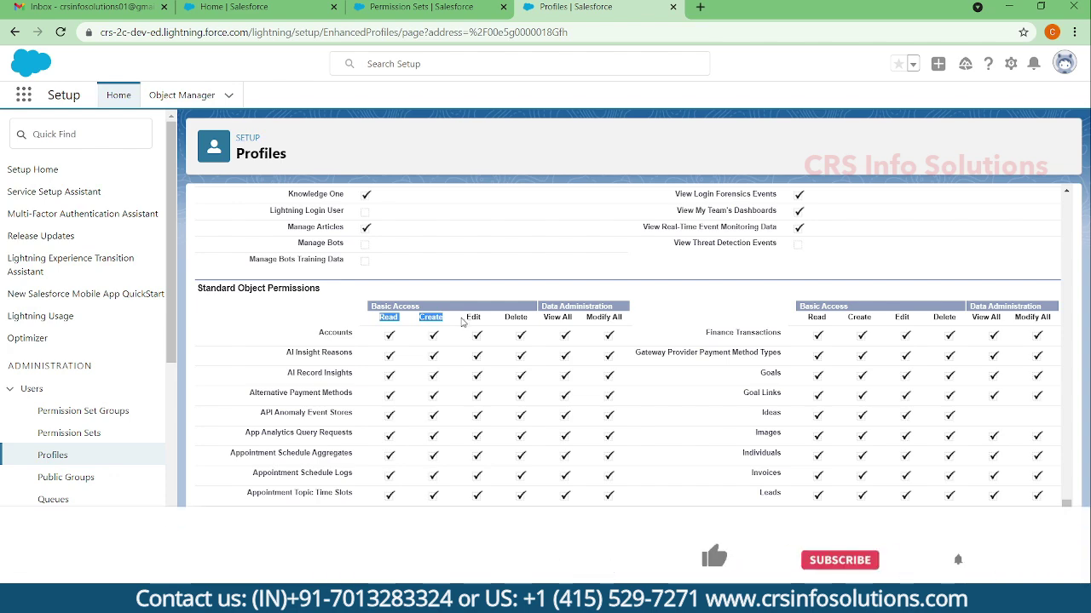
{"action": "scroll", "coordinate": [461, 322], "scroll_direction": "down", "scroll_amount": 5}
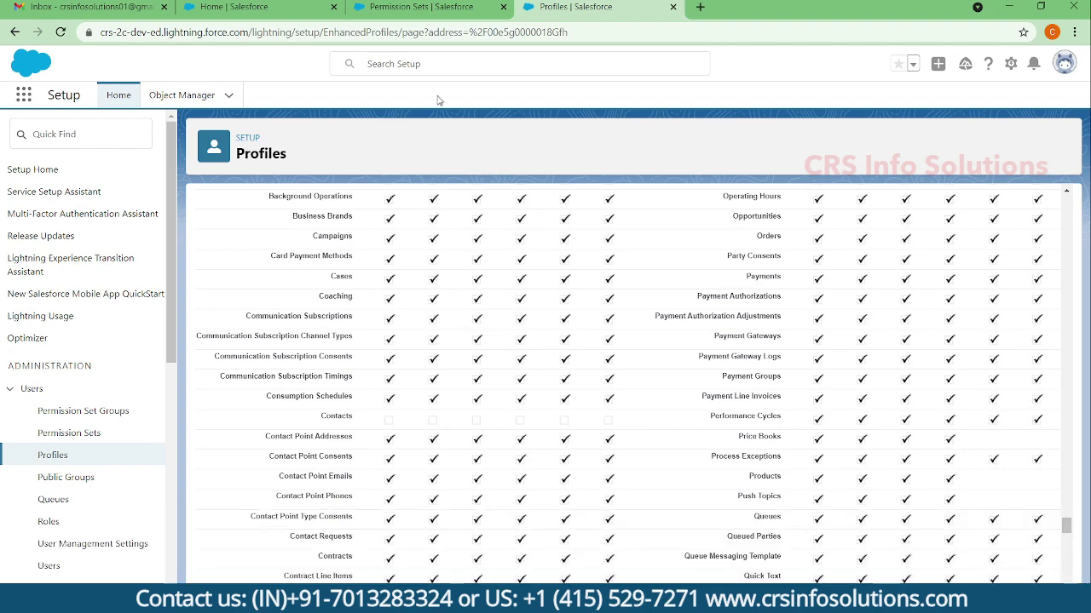
- Create a permission set labelled Contact Read and Create with the Salesforce license and save it
{"action": "left_click", "coordinate": [439, 10]}
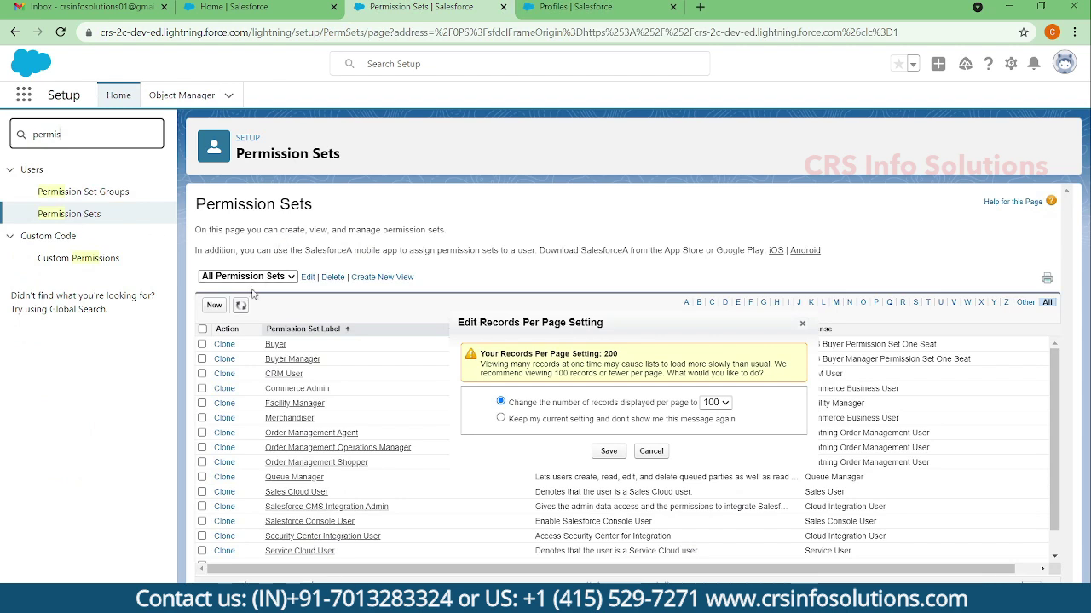
{"action": "left_click", "coordinate": [214, 306]}
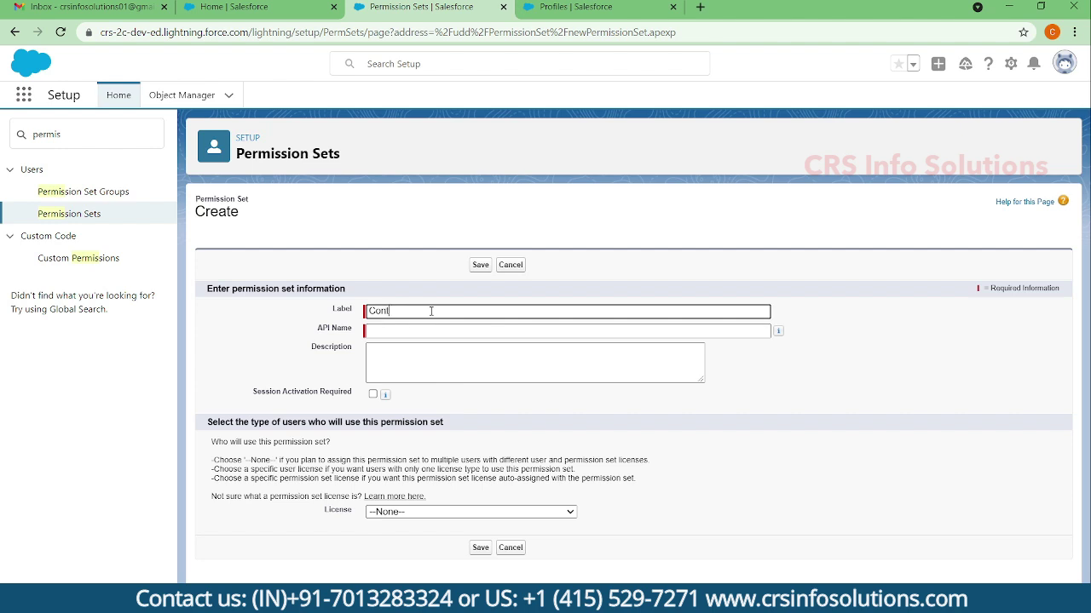
{"action": "type", "text": "ad"}
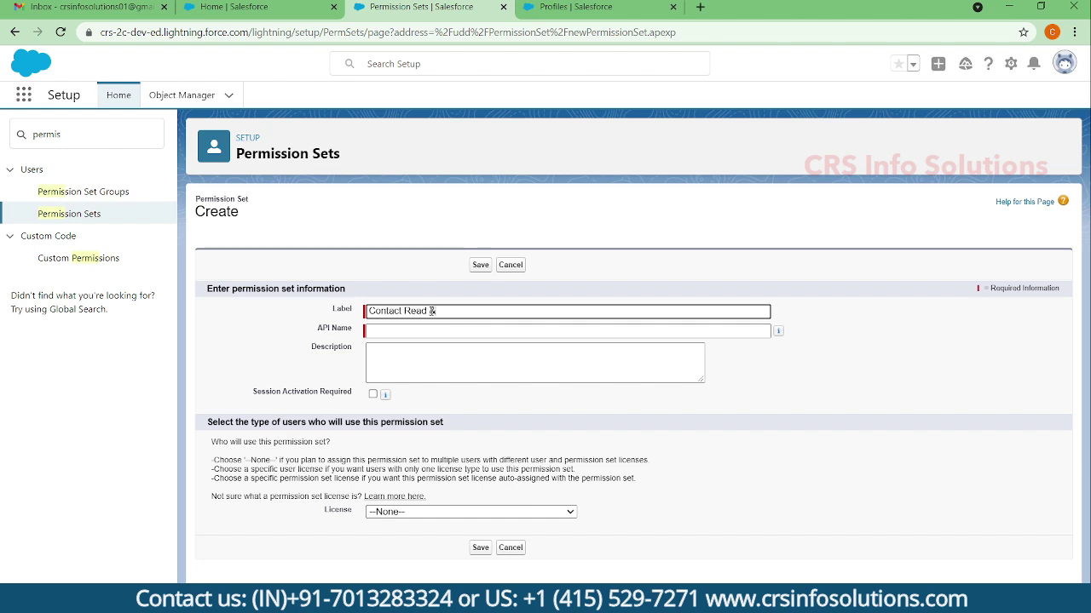
{"action": "type", "text": " and Create"}
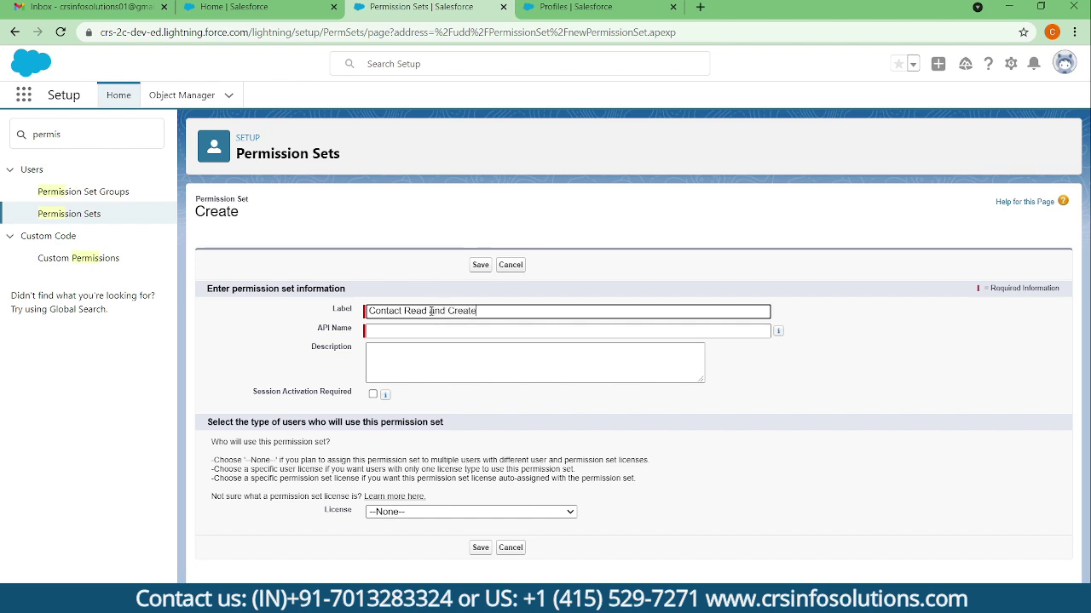
{"action": "key", "text": "Tab"}
{"action": "left_click", "coordinate": [554, 508]}
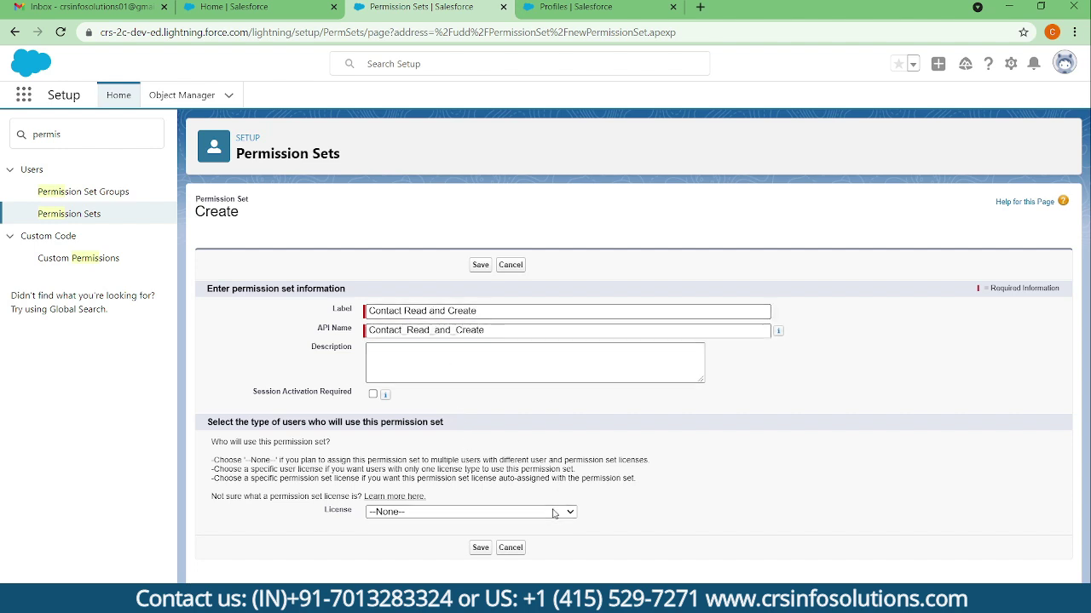
{"action": "left_click", "coordinate": [487, 501]}
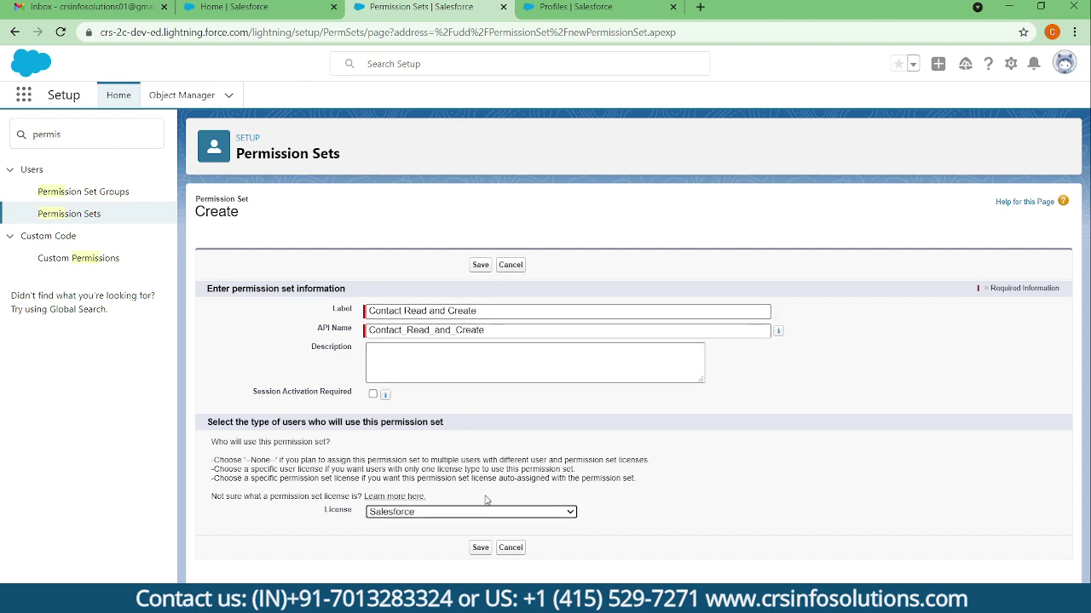
{"action": "left_click", "coordinate": [482, 548]}
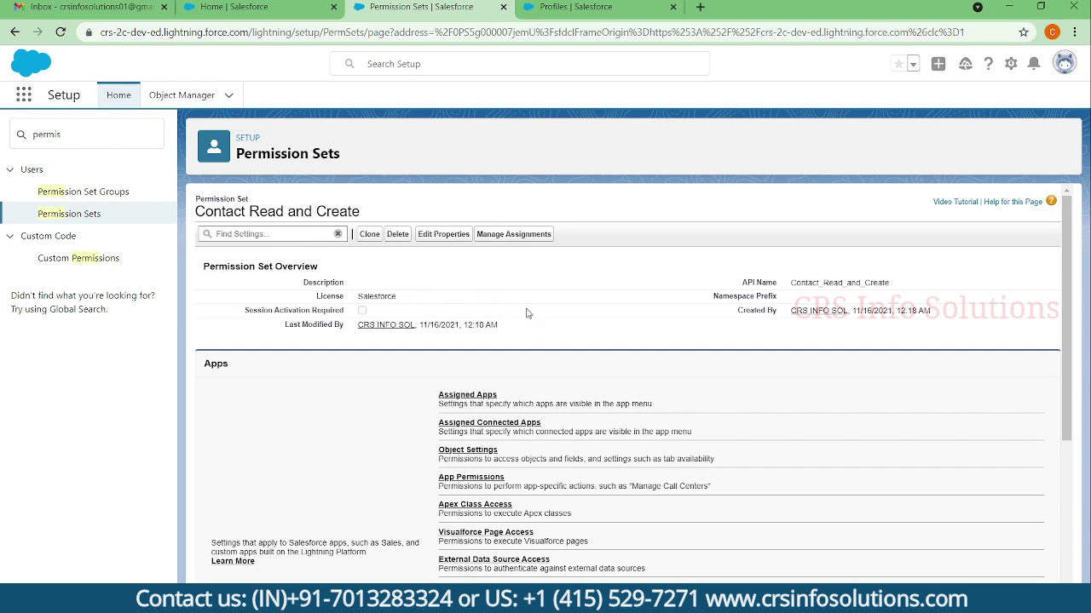
- Open the Contacts object settings of the Contact Read and Create permission set
{"action": "scroll", "coordinate": [521, 315], "scroll_direction": "down", "scroll_amount": 3}
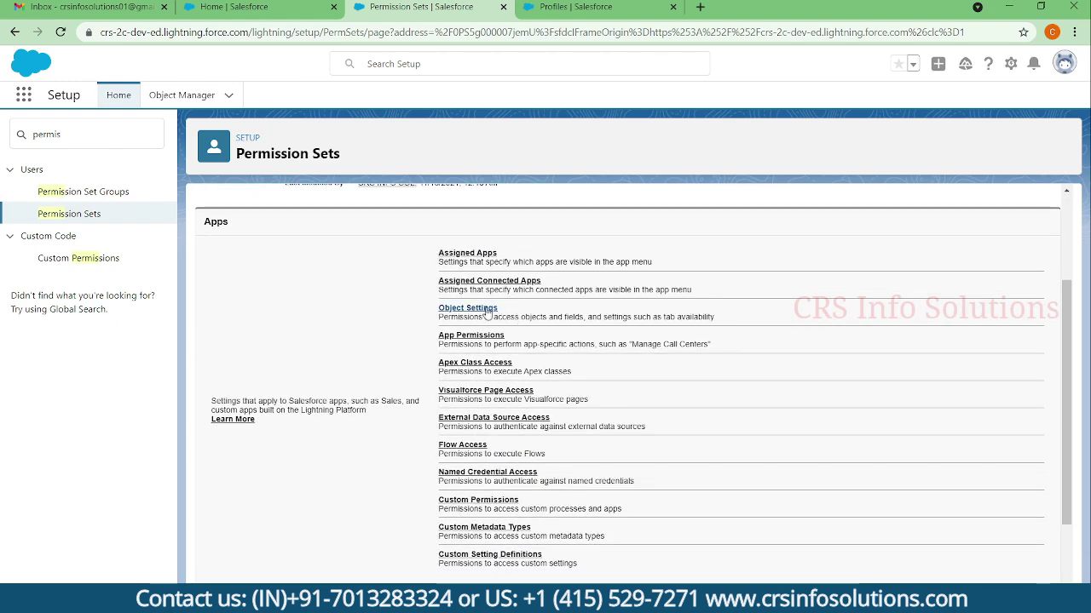
{"action": "left_click", "coordinate": [487, 313]}
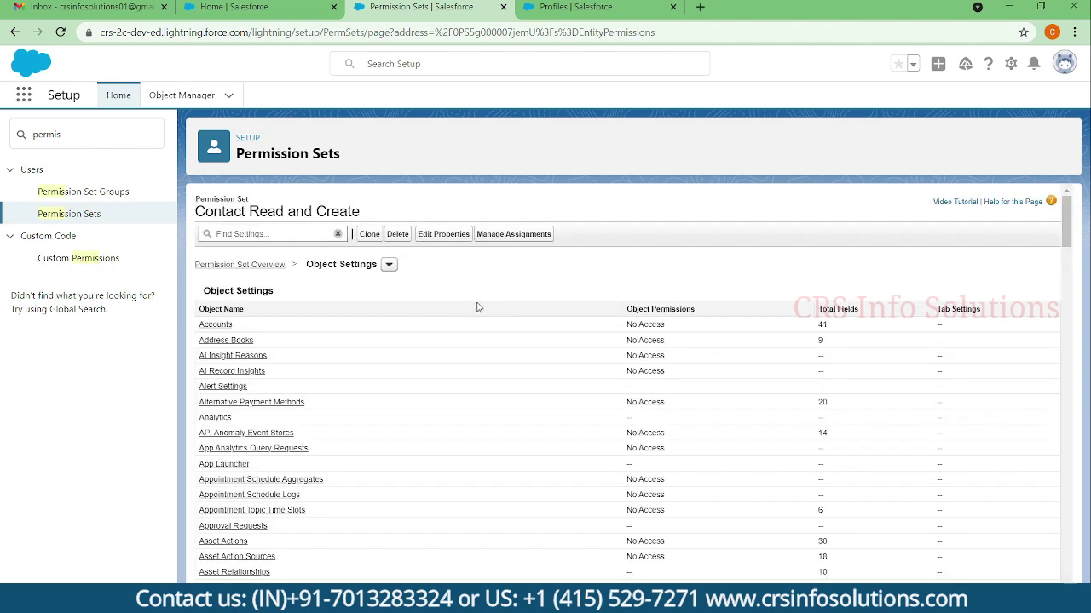
{"action": "scroll", "coordinate": [357, 315], "scroll_direction": "down", "scroll_amount": 3}
{"action": "scroll", "coordinate": [332, 351], "scroll_direction": "down", "scroll_amount": 3}
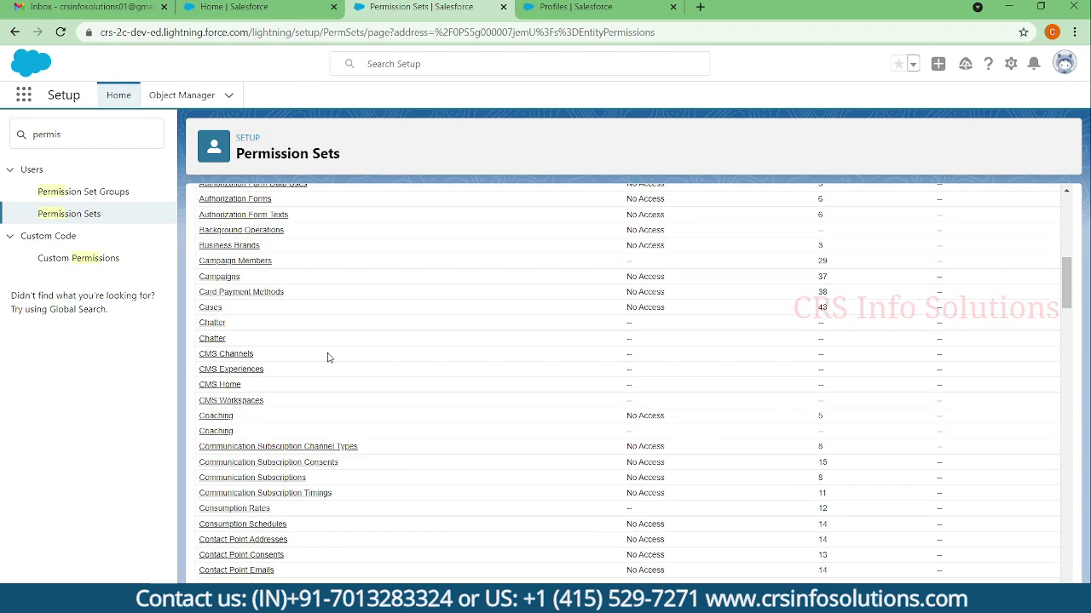
{"action": "scroll", "coordinate": [247, 345], "scroll_direction": "down", "scroll_amount": 1}
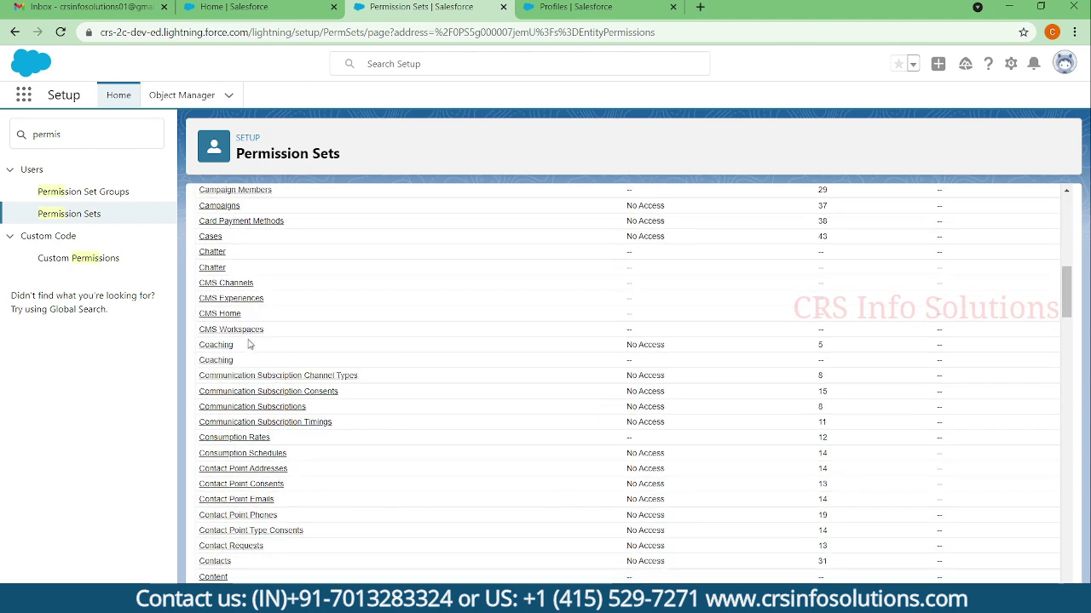
{"action": "scroll", "coordinate": [228, 422], "scroll_direction": "down", "scroll_amount": 2}
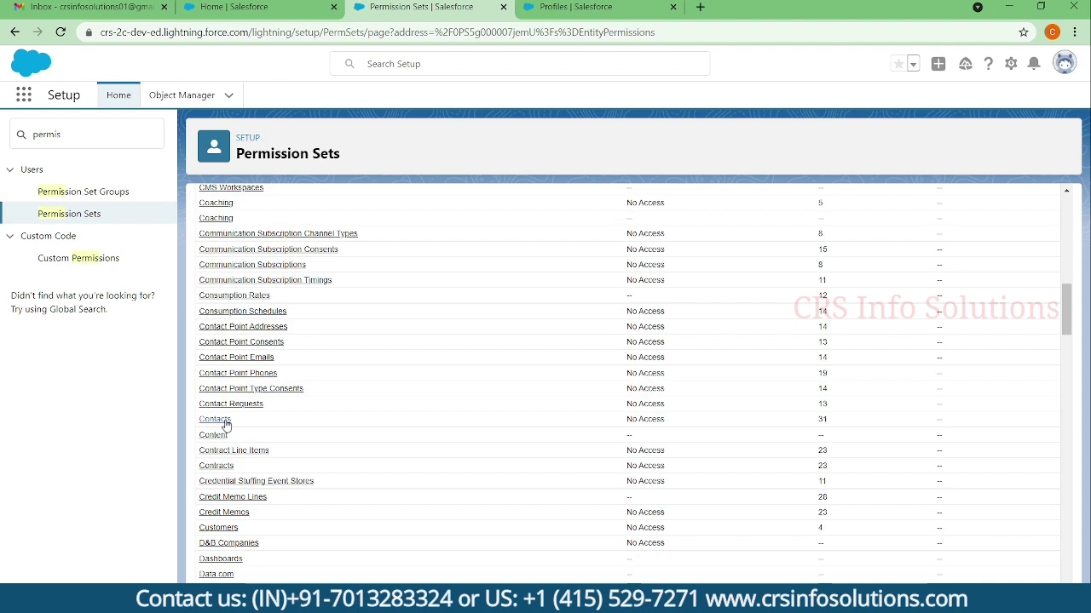
{"action": "left_click", "coordinate": [225, 420]}
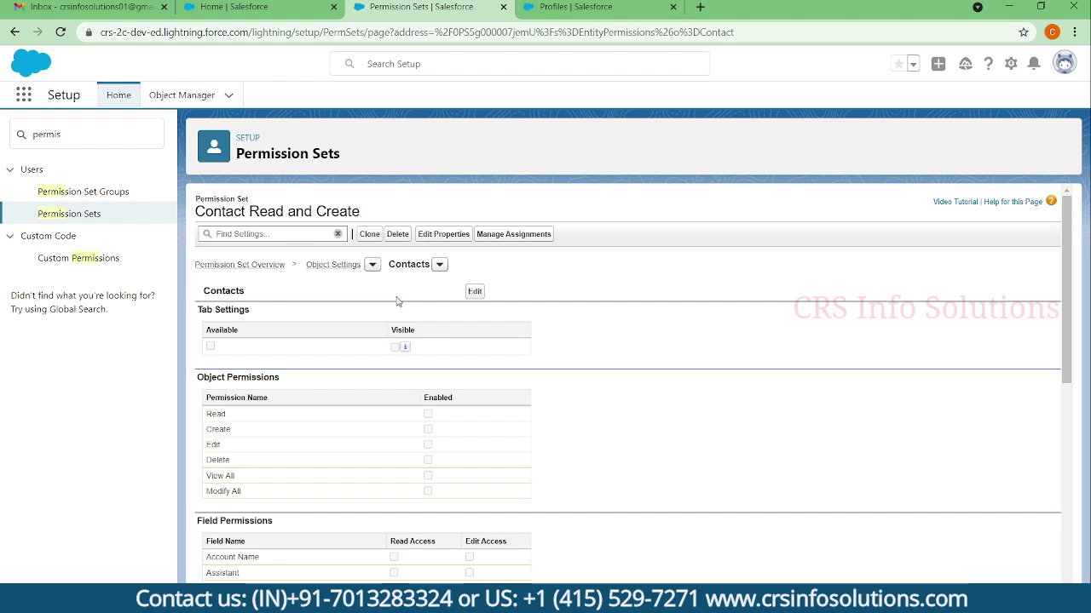
- Make the Contacts tab visible, enable the Read and Create object permissions, and save the settings
{"action": "left_click", "coordinate": [475, 292]}
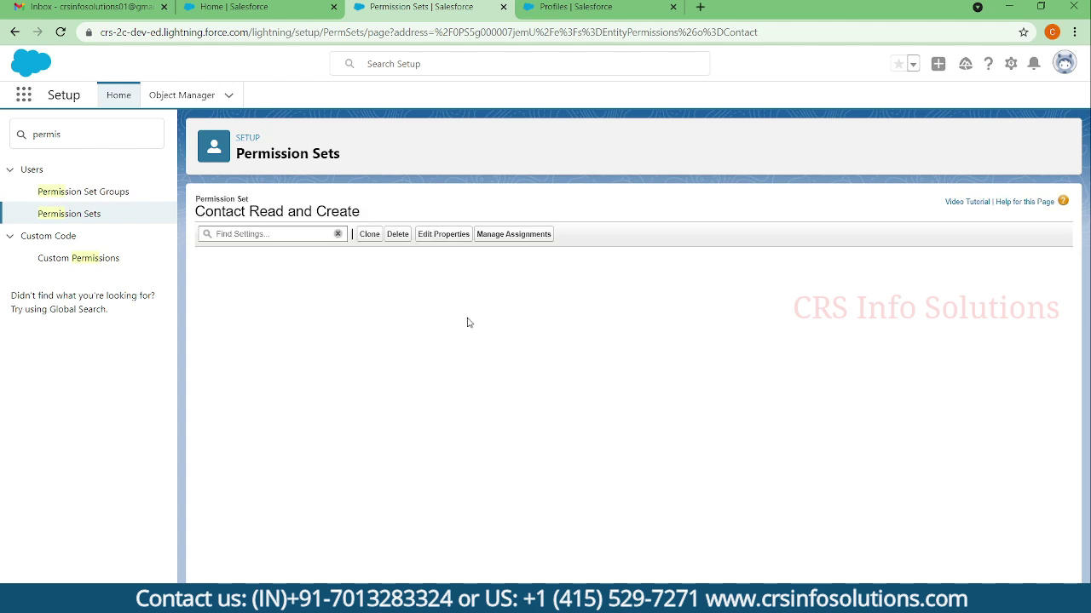
{"action": "scroll", "coordinate": [467, 320], "scroll_direction": "down", "scroll_amount": 3}
{"action": "scroll", "coordinate": [456, 302], "scroll_direction": "up", "scroll_amount": 2}
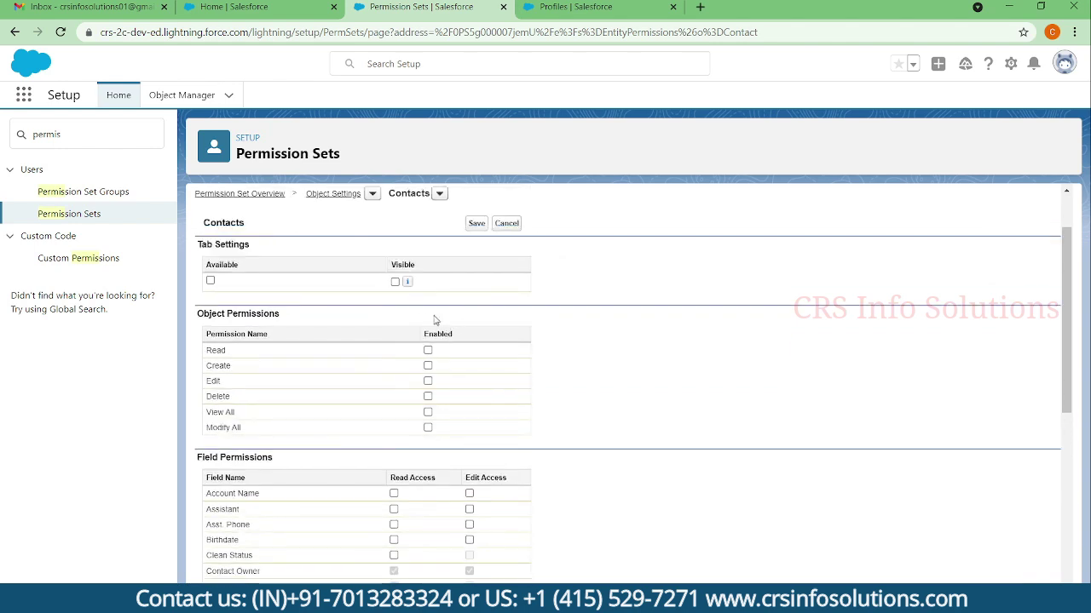
{"action": "left_click", "coordinate": [396, 282]}
{"action": "left_click", "coordinate": [428, 350]}
{"action": "left_click", "coordinate": [428, 366]}
{"action": "left_click", "coordinate": [480, 227]}
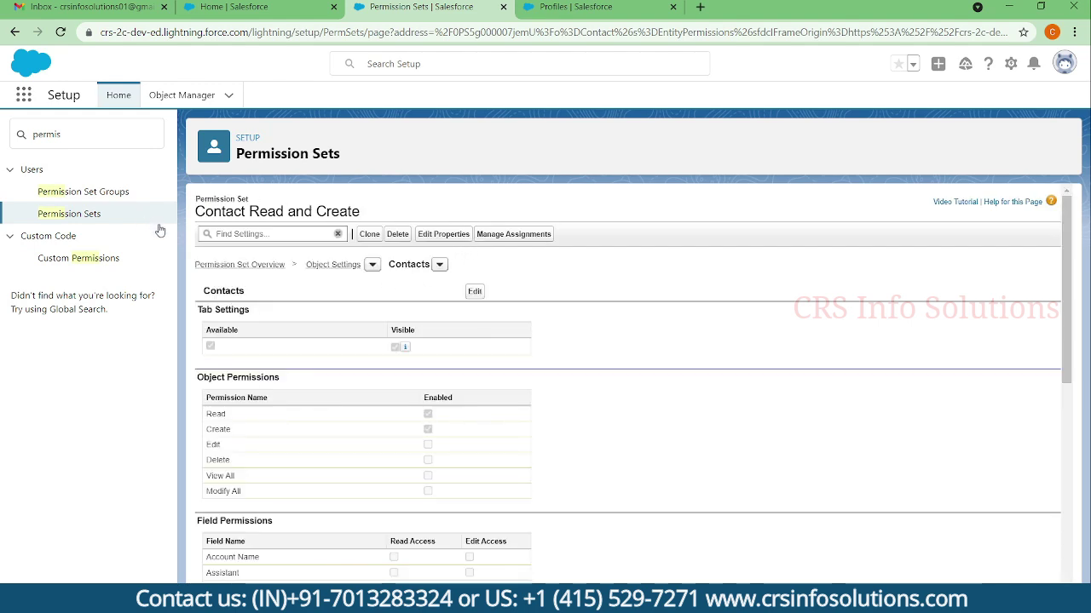
- Assign the Contact Read and Create permission set to the user who has the Asst System Admin profile
{"action": "left_click", "coordinate": [326, 266]}
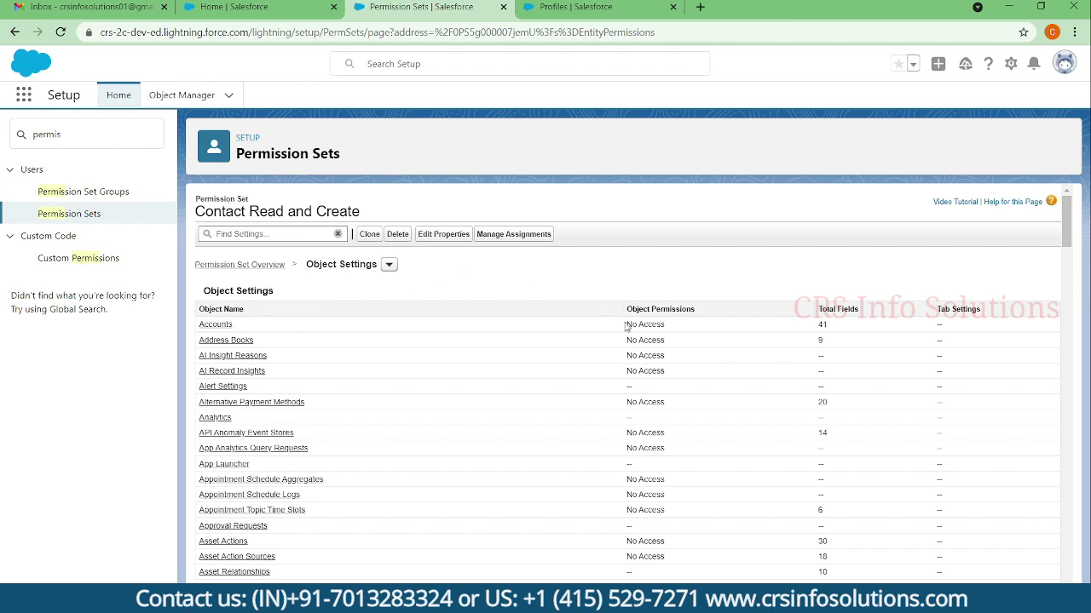
{"action": "left_click_drag", "start_coordinate": [626, 324], "coordinate": [684, 330]}
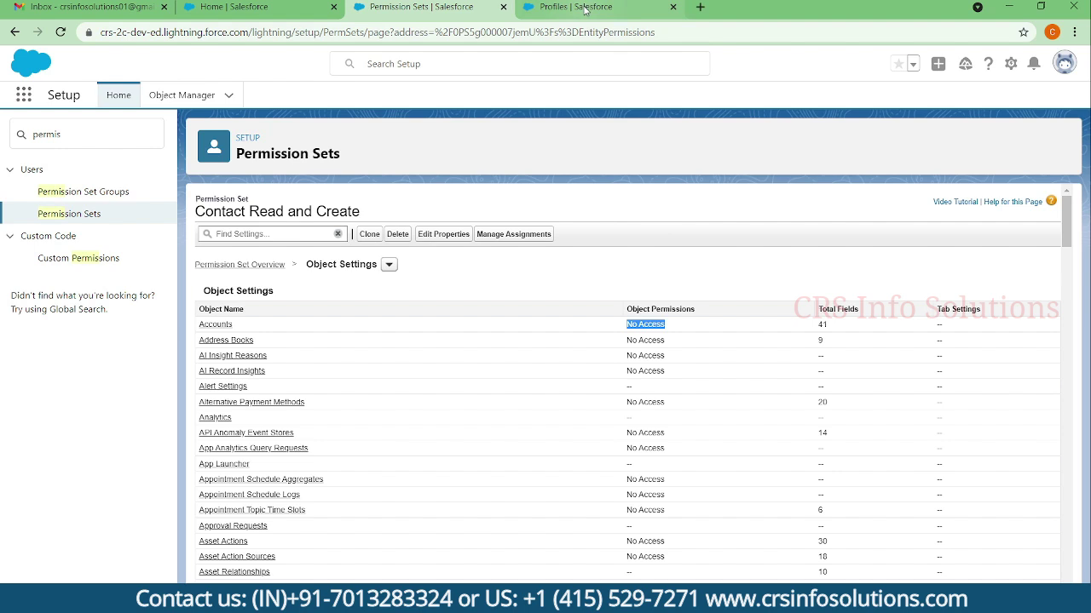
{"action": "left_click", "coordinate": [527, 239]}
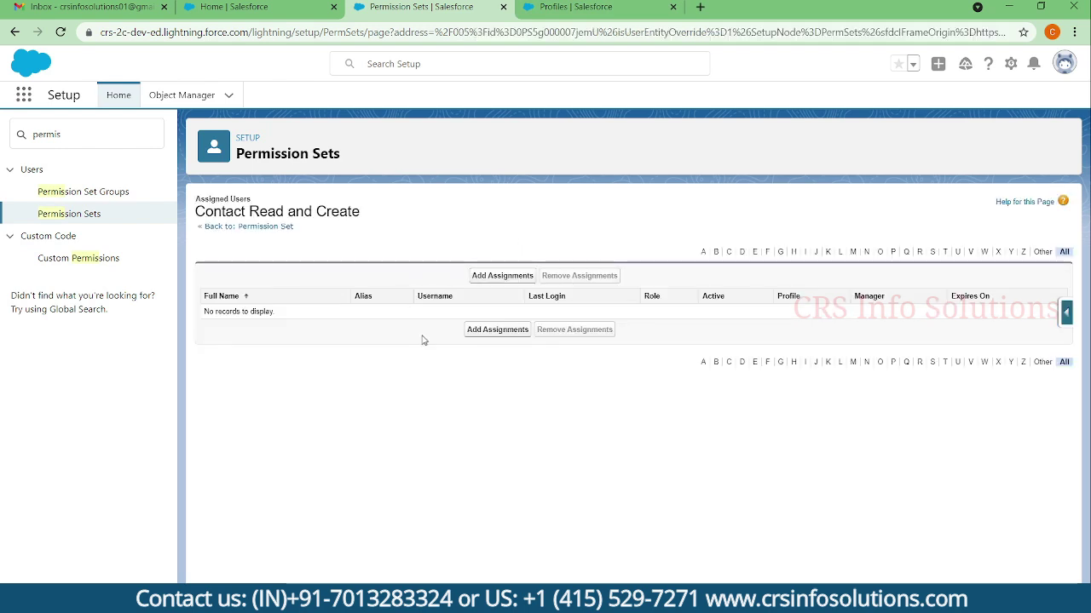
{"action": "left_click", "coordinate": [501, 279]}
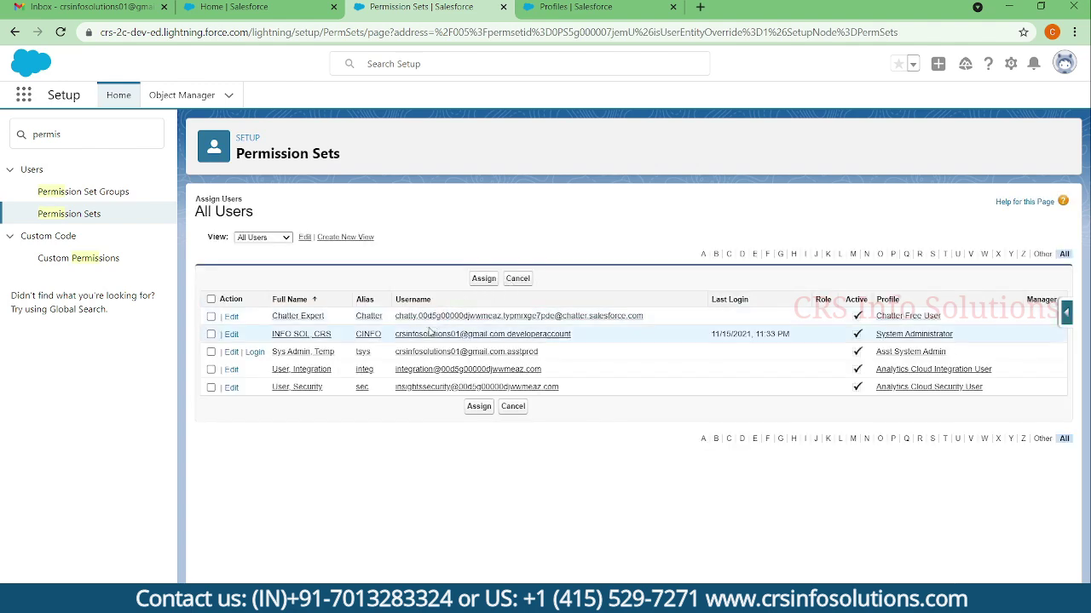
{"action": "left_click", "coordinate": [210, 352]}
{"action": "left_click", "coordinate": [477, 414]}
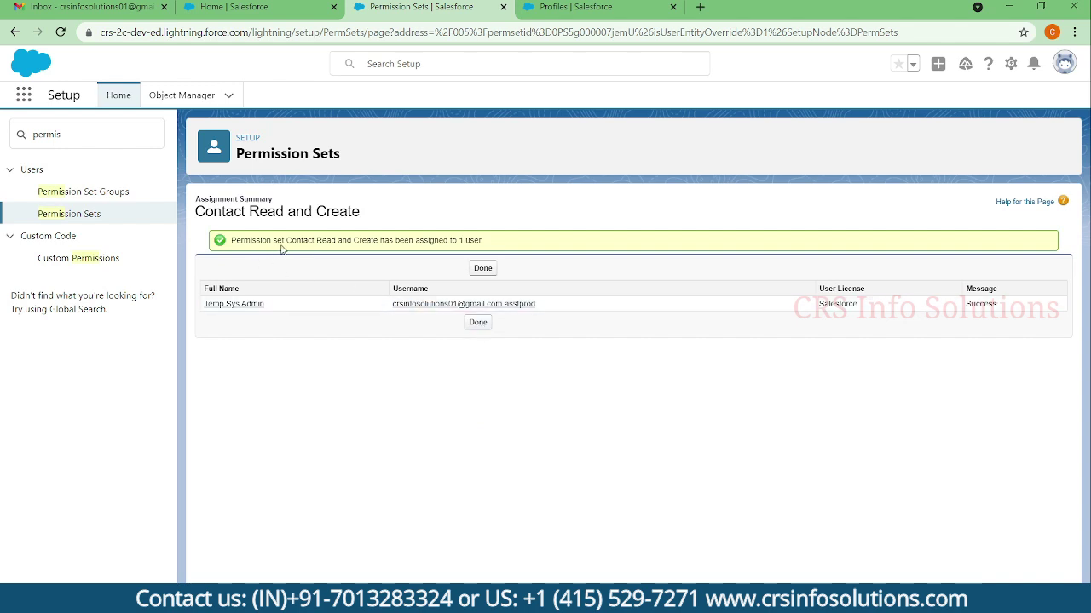
{"action": "left_click", "coordinate": [478, 323]}
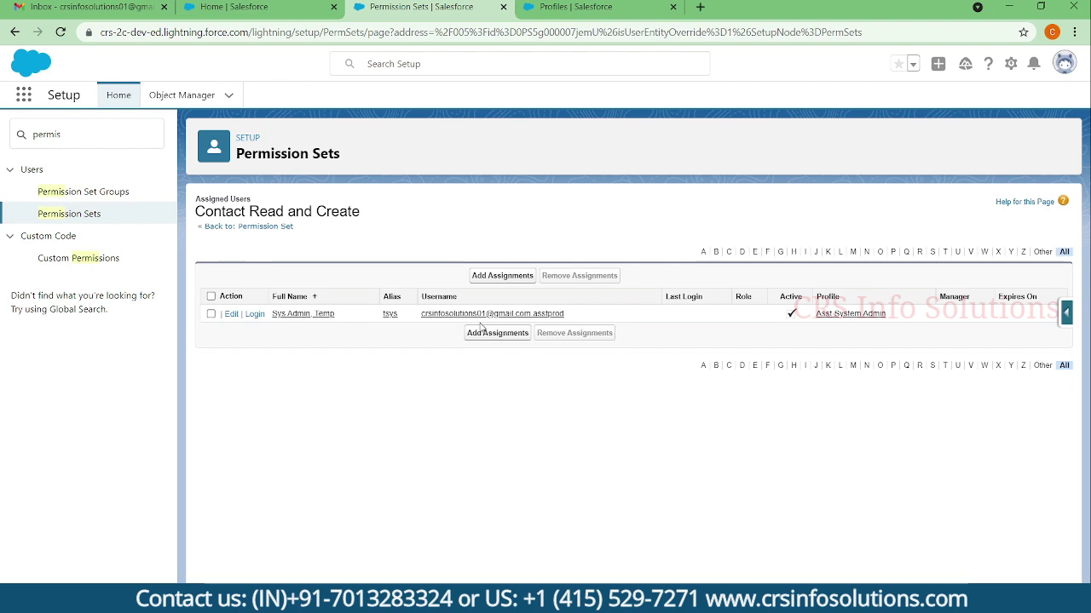
- Find the user with the Asst System Admin profile in Users and open their permission set assignments for editing
{"action": "left_click", "coordinate": [11, 126]}
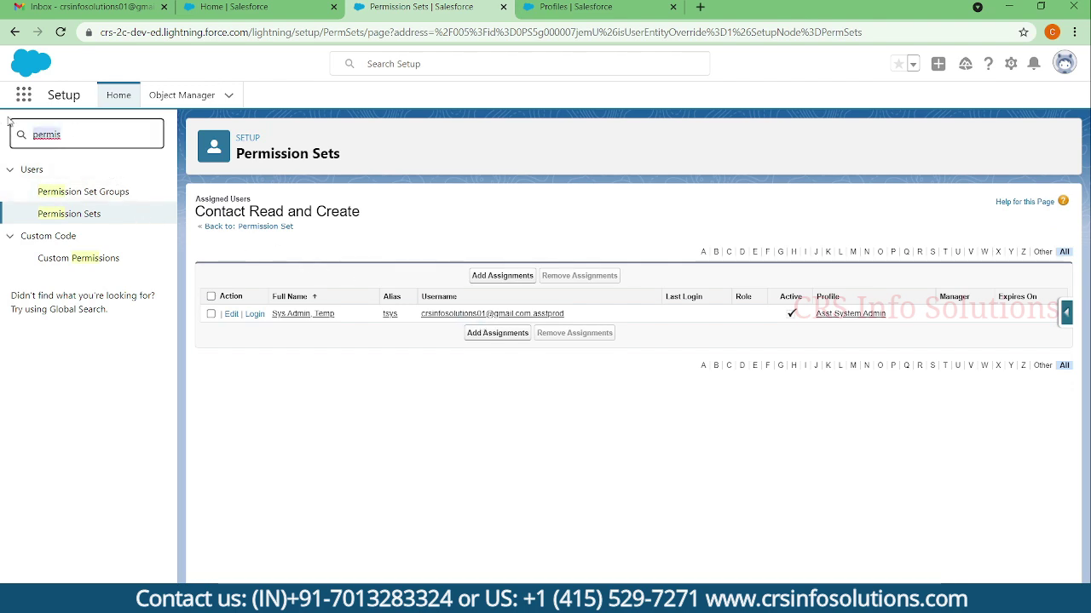
{"action": "key", "text": "ctrl+a"}
{"action": "type", "text": "user"}
{"action": "left_click", "coordinate": [57, 349]}
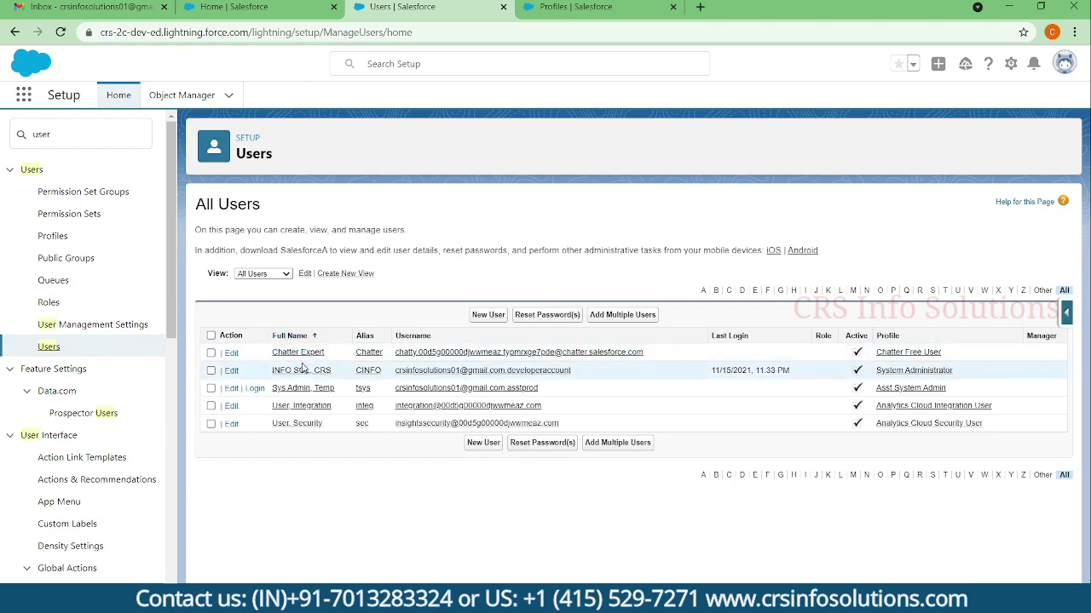
{"action": "left_click", "coordinate": [309, 392]}
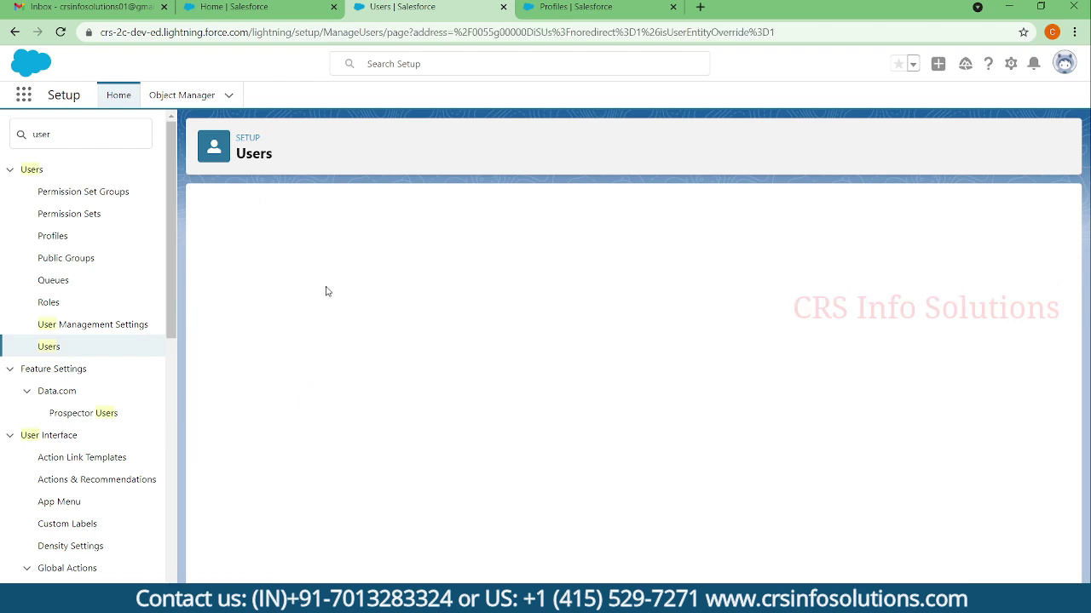
{"action": "mouse_move", "coordinate": [296, 230]}
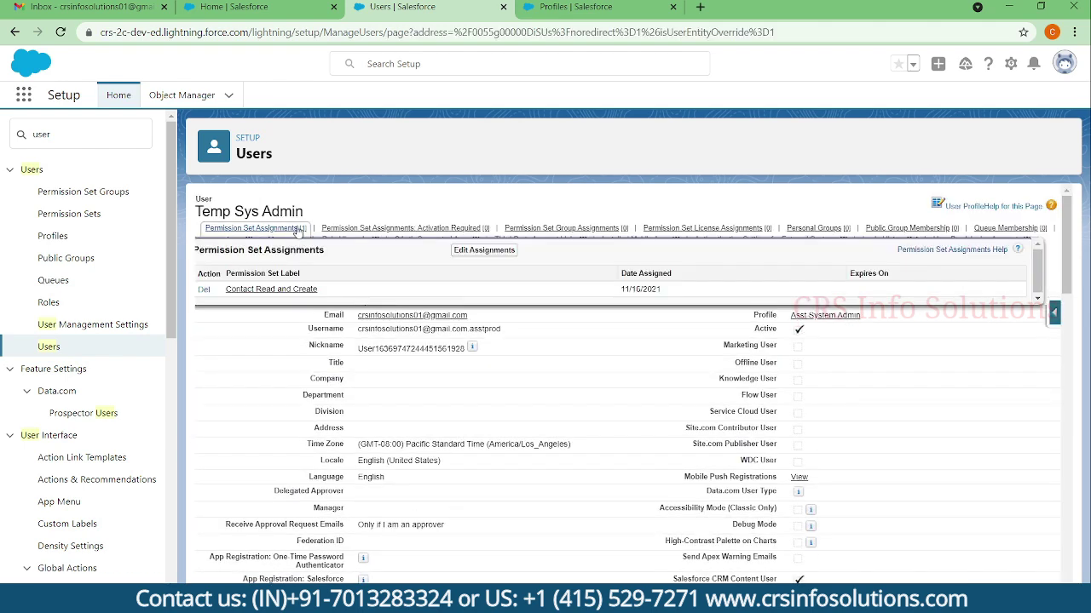
{"action": "left_click", "coordinate": [472, 252]}
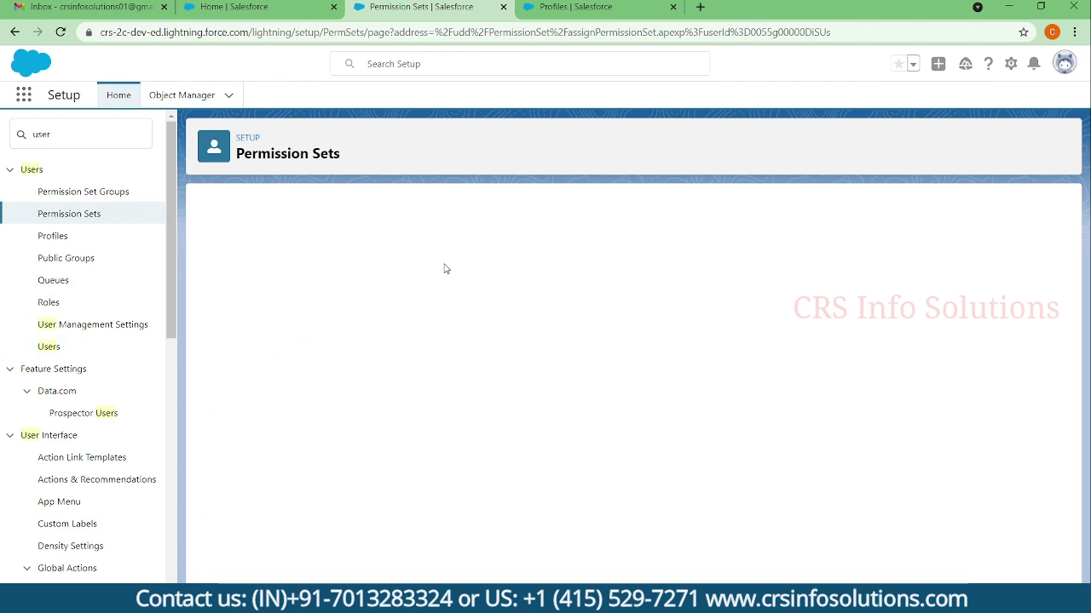
- Remove Contact Read and Create from the user's enabled permission sets and add it back
{"action": "left_click", "coordinate": [500, 309]}
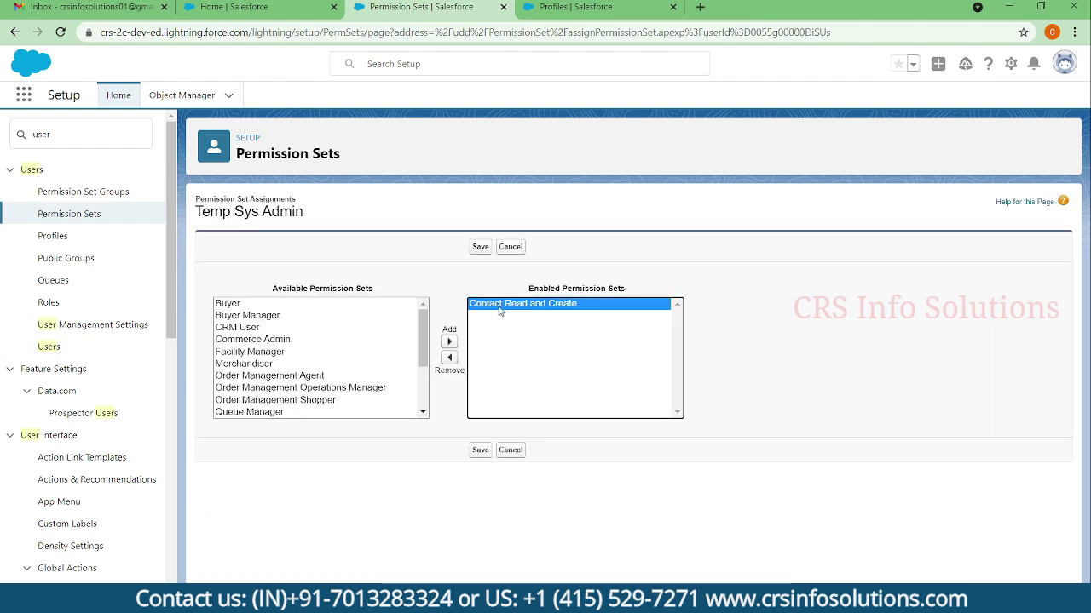
{"action": "left_click", "coordinate": [449, 358]}
{"action": "scroll", "coordinate": [311, 336], "scroll_direction": "up", "scroll_amount": 3}
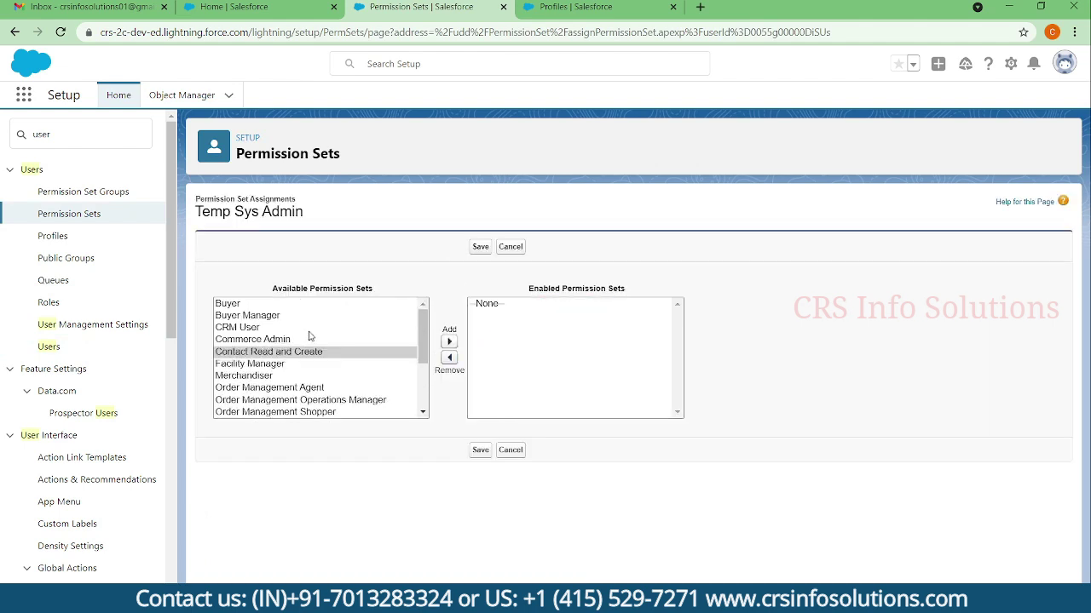
{"action": "left_click", "coordinate": [449, 342]}
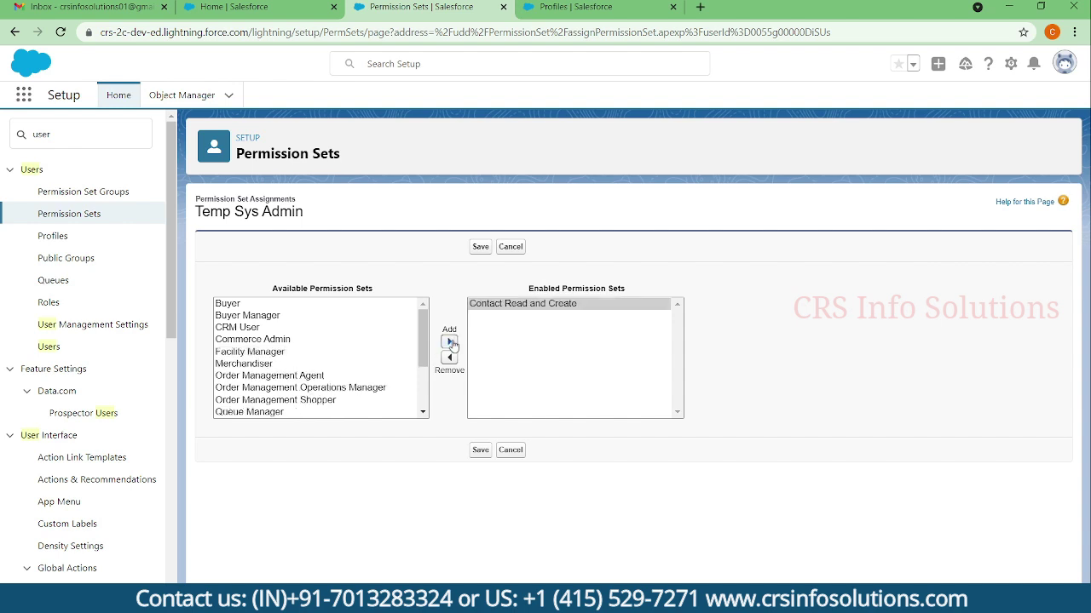
- Save the user's permission set assignments with Contact Read and Create enabled
{"action": "left_click", "coordinate": [480, 450]}
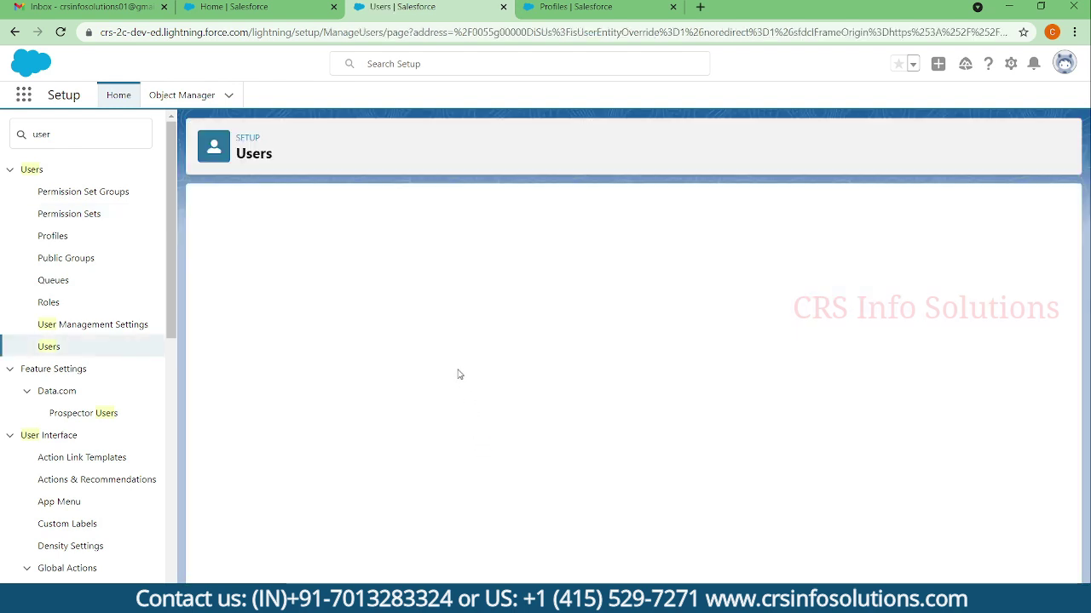
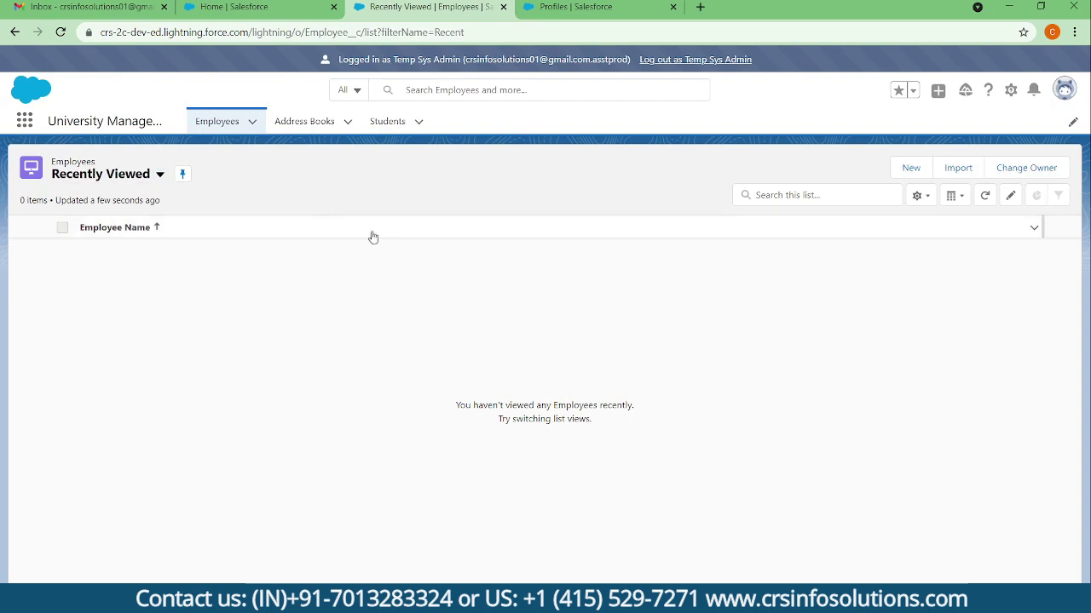
- While logged in as the assigned user, switch to the Sales app and open its Contacts list
{"action": "left_click", "coordinate": [23, 124]}
{"action": "type", "text": "sa"}
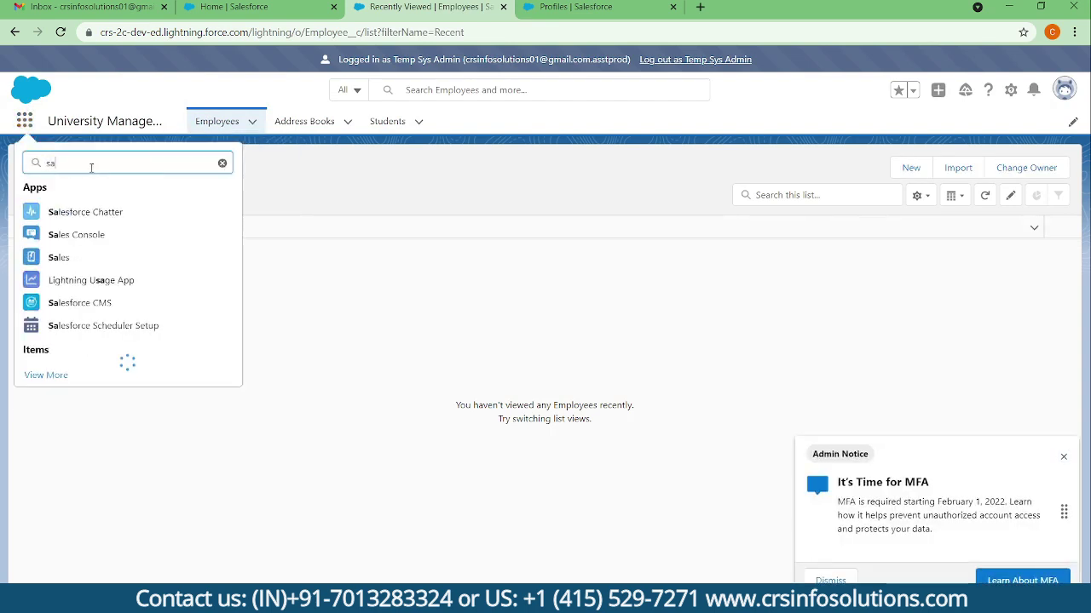
{"action": "left_click", "coordinate": [67, 261]}
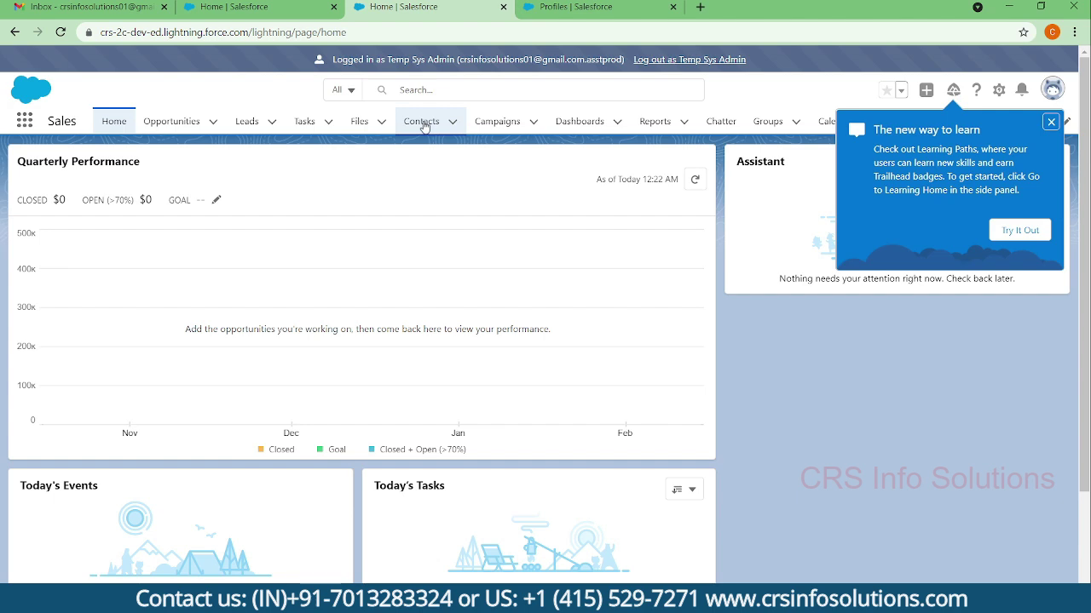
{"action": "left_click", "coordinate": [421, 122]}
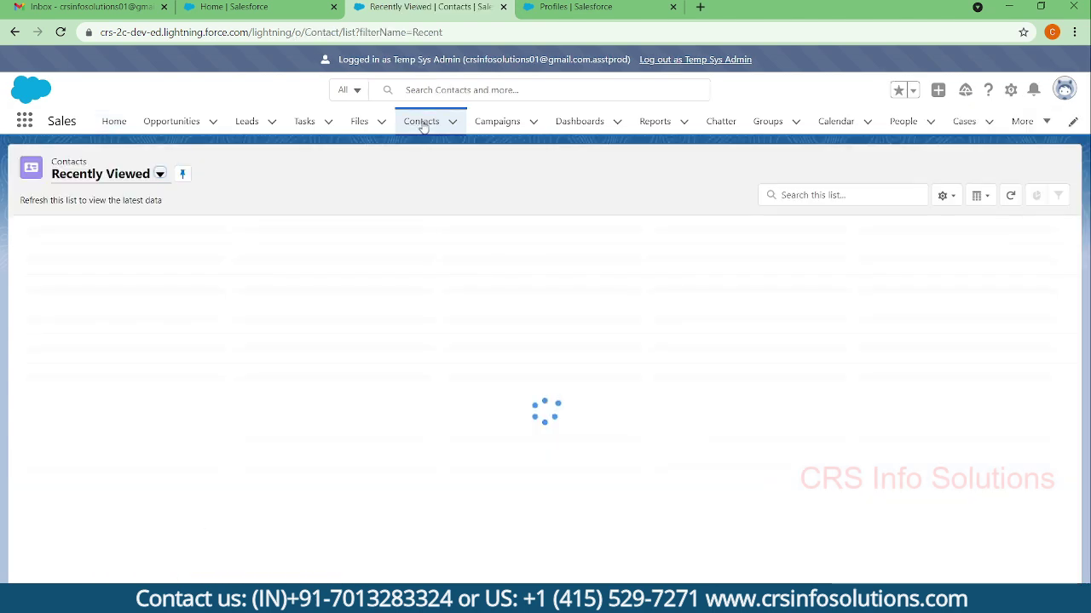
- Show the All Contacts list view and check the first contact's row actions and record page for edit or delete options
{"action": "left_click", "coordinate": [160, 173]}
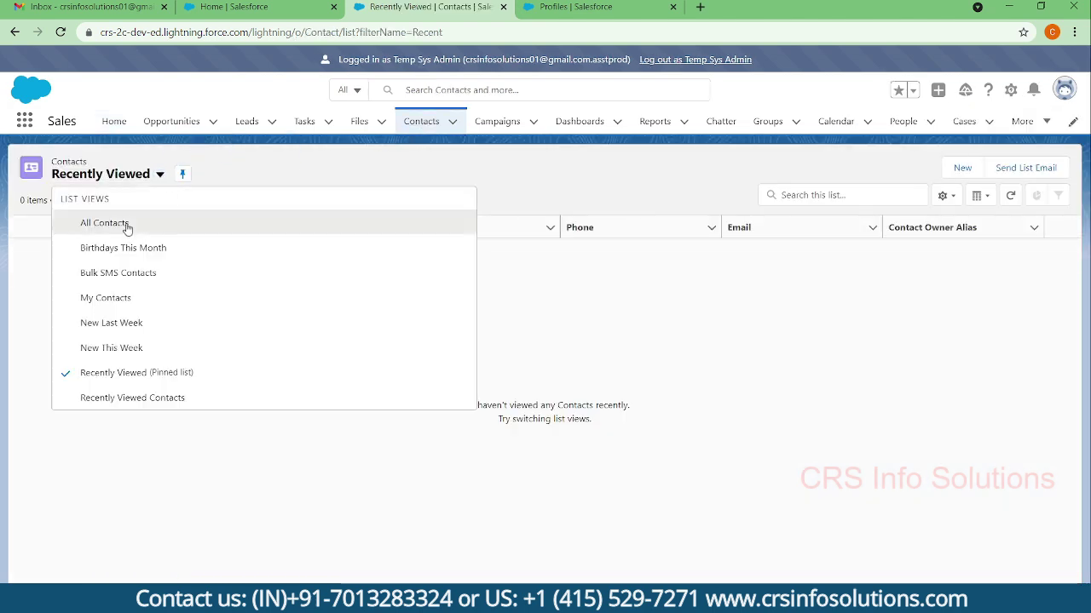
{"action": "left_click", "coordinate": [126, 227]}
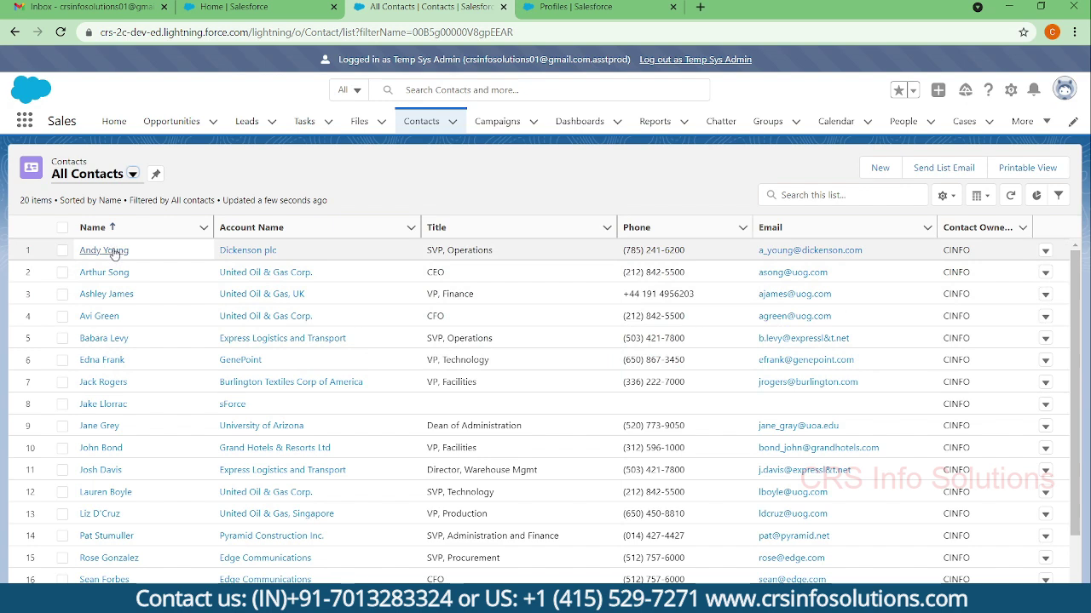
{"action": "left_click", "coordinate": [1045, 250]}
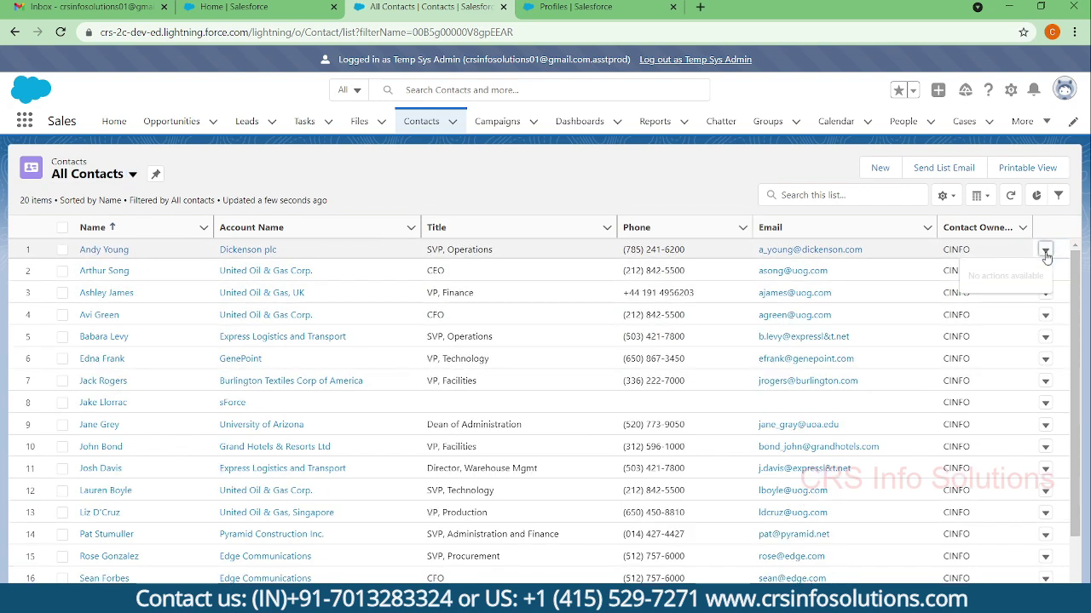
{"action": "left_click", "coordinate": [106, 250]}
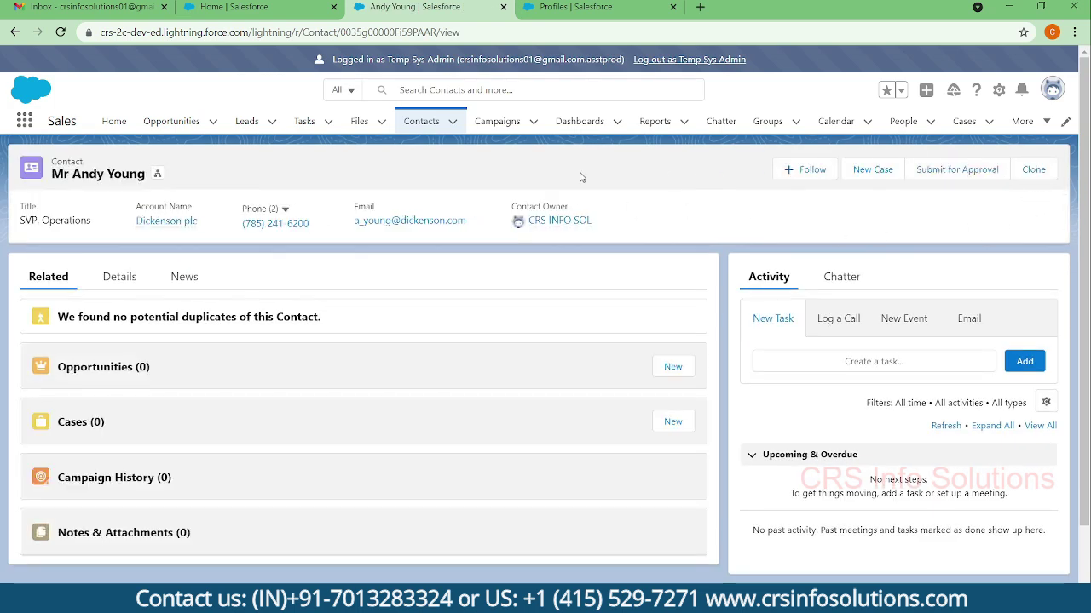
- Create and save a new contact with the last name Test
{"action": "left_click", "coordinate": [434, 121]}
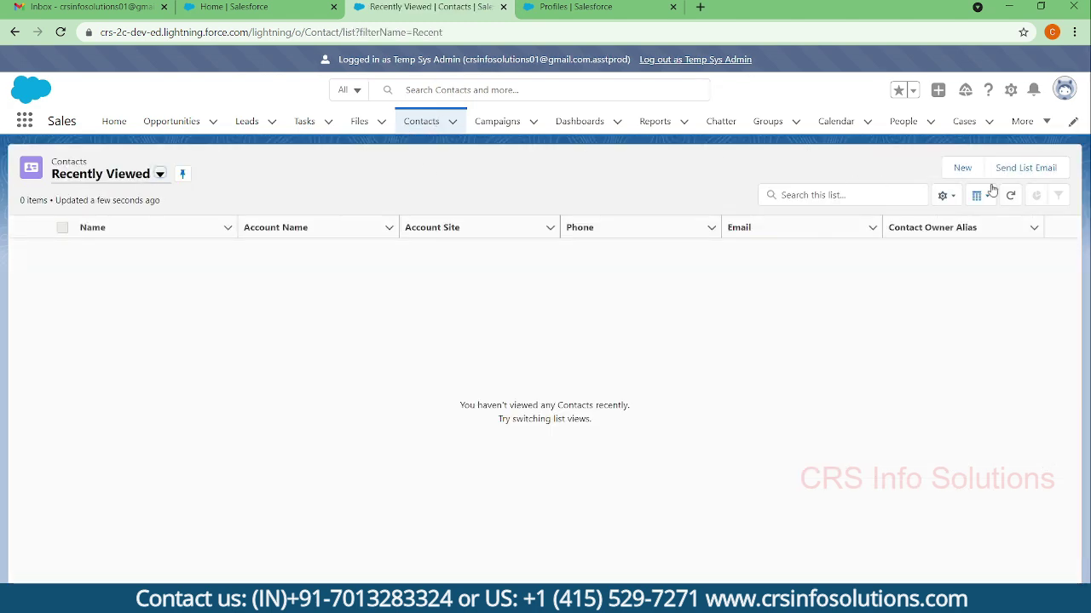
{"action": "left_click", "coordinate": [964, 168]}
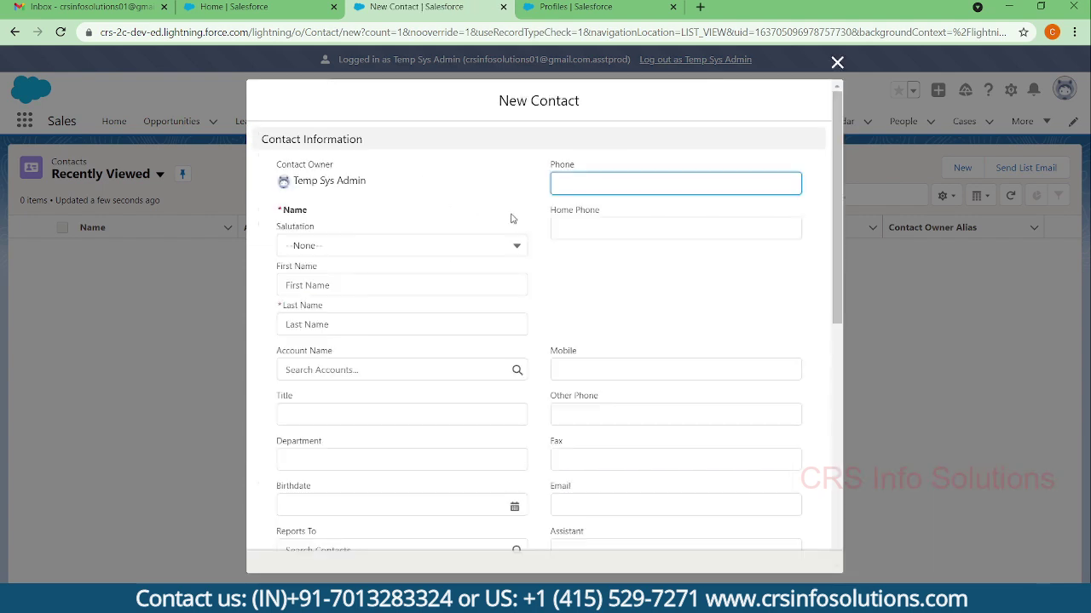
{"action": "left_click", "coordinate": [330, 317]}
{"action": "type", "text": "Test"}
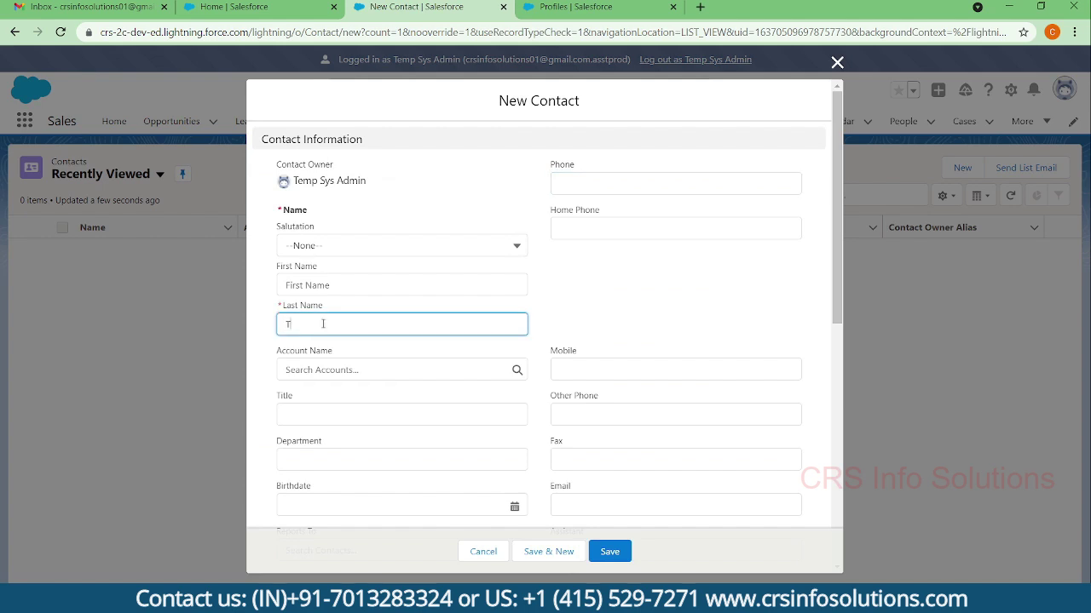
{"action": "left_click", "coordinate": [621, 552]}
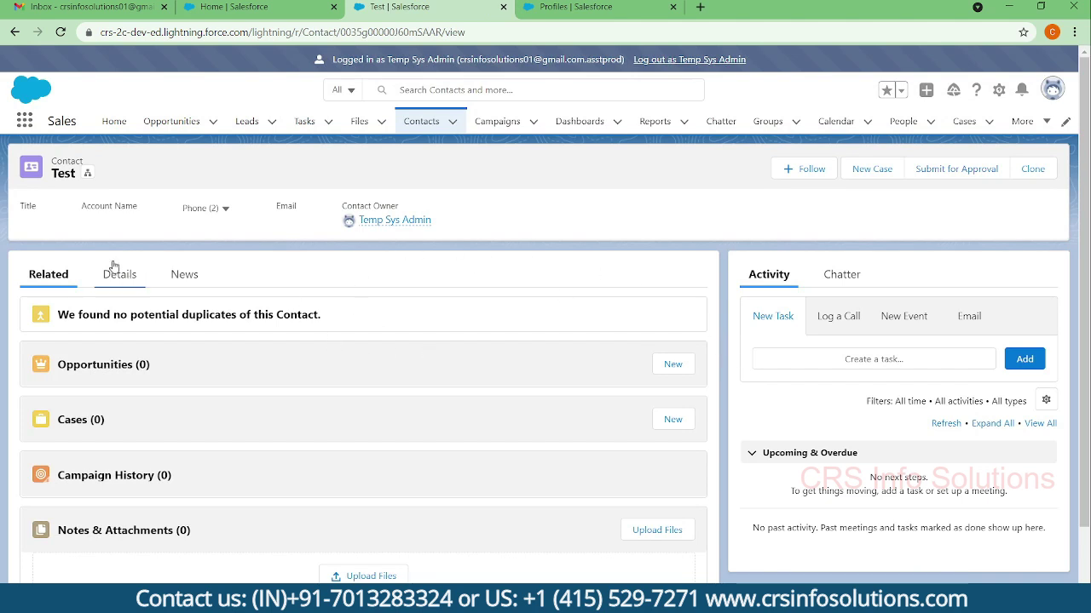
- Examine the Test contact's details to check which fields and actions the user can access
{"action": "left_click", "coordinate": [119, 274]}
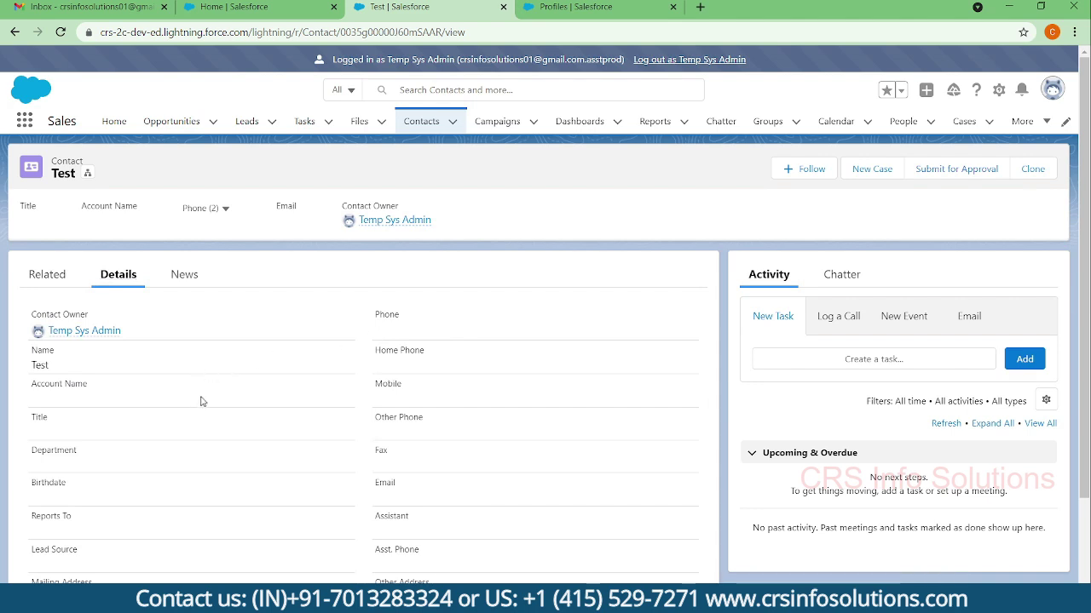
{"action": "scroll", "coordinate": [449, 419], "scroll_direction": "down", "scroll_amount": 2}
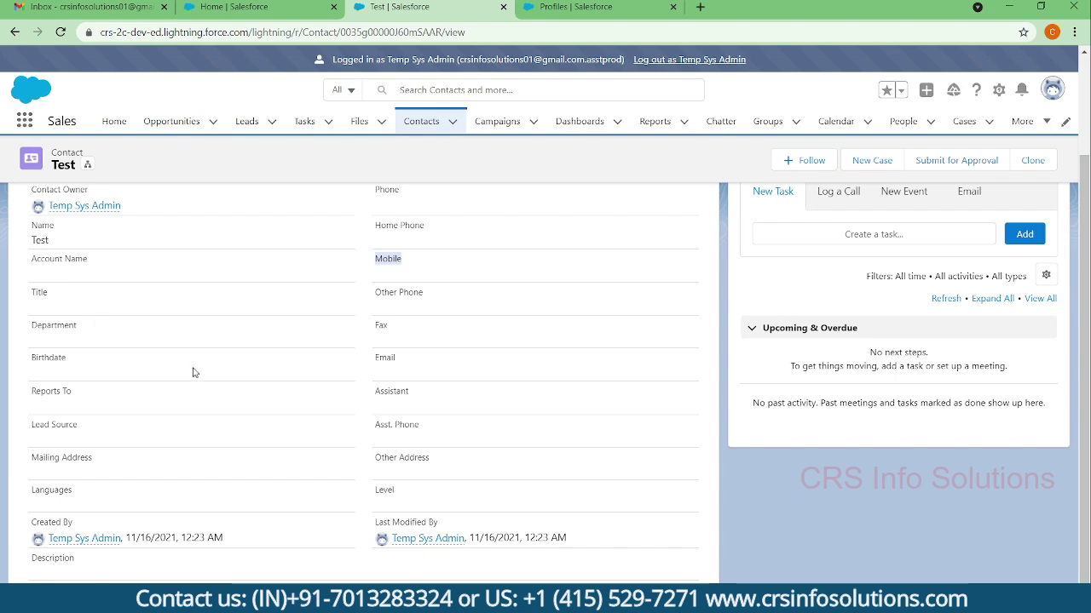
{"action": "scroll", "coordinate": [304, 440], "scroll_direction": "up", "scroll_amount": 2}
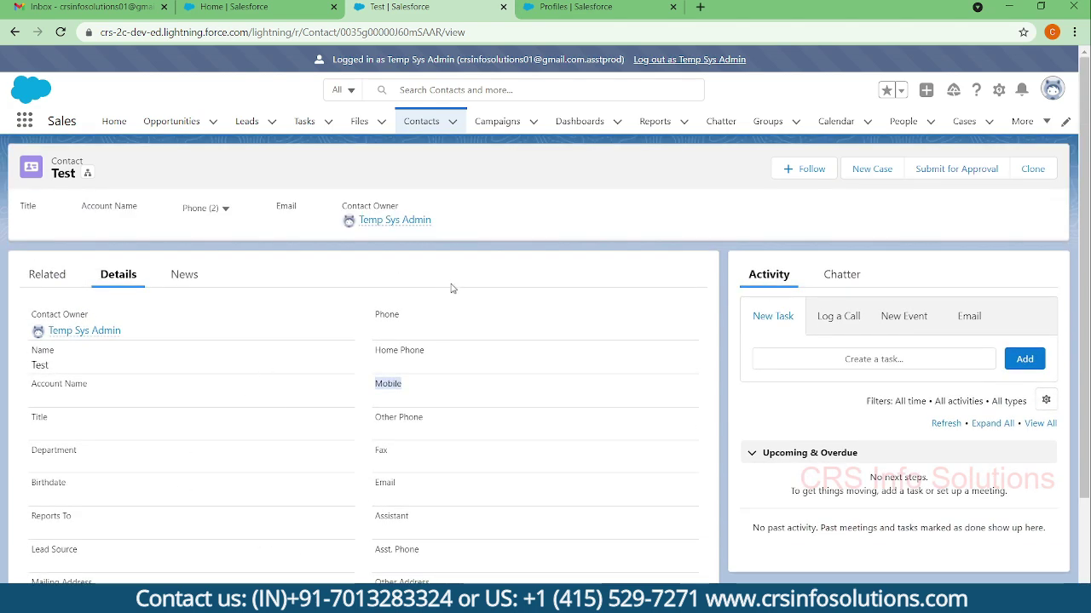
{"action": "left_click", "coordinate": [526, 268]}
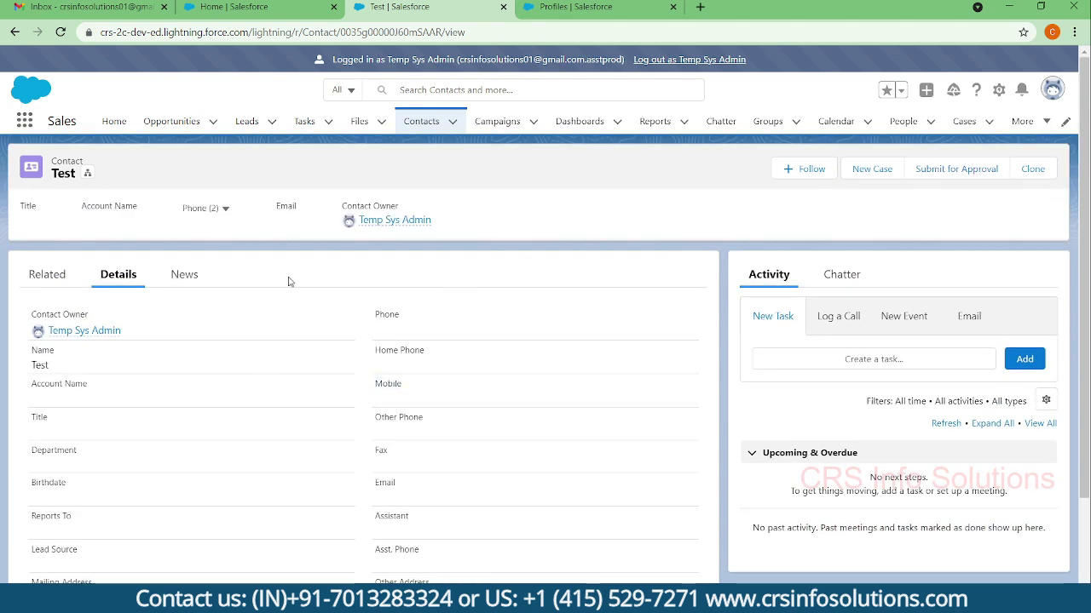
{"action": "scroll", "coordinate": [234, 317], "scroll_direction": "down", "scroll_amount": 2}
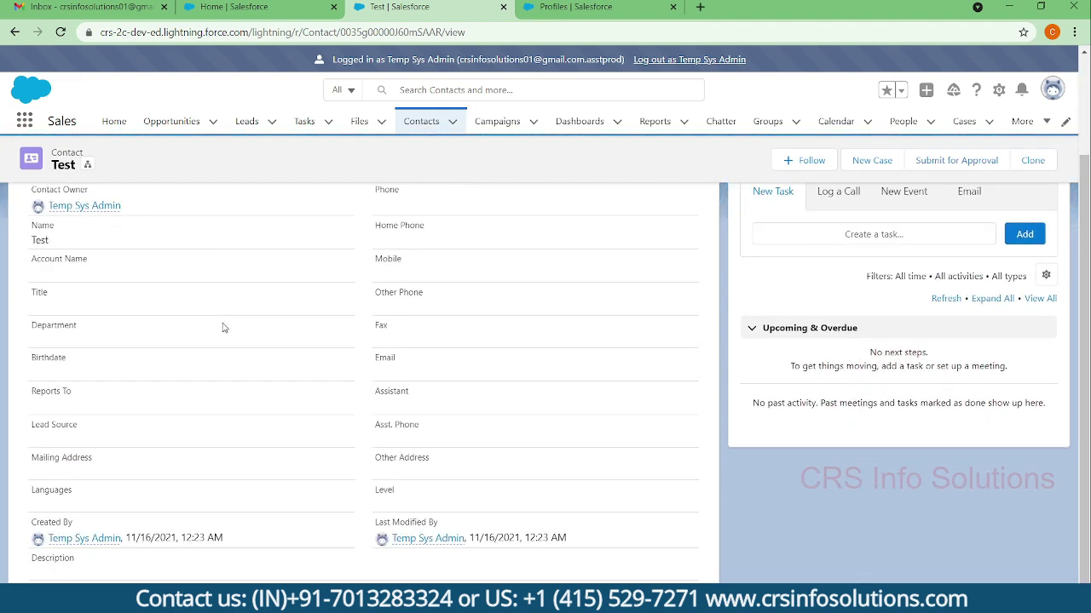
{"action": "scroll", "coordinate": [275, 348], "scroll_direction": "up", "scroll_amount": 2}
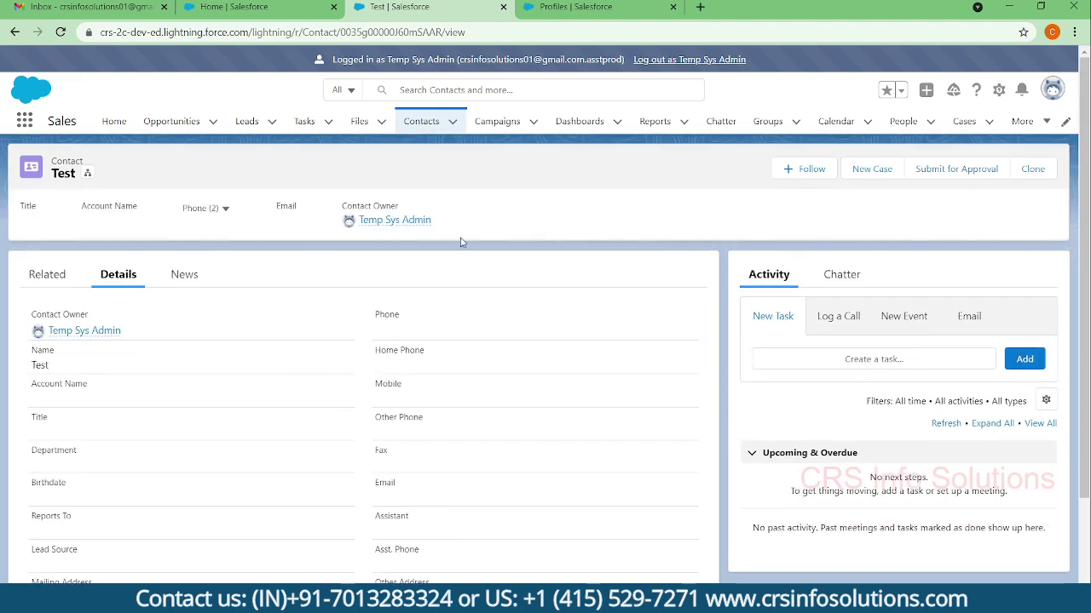